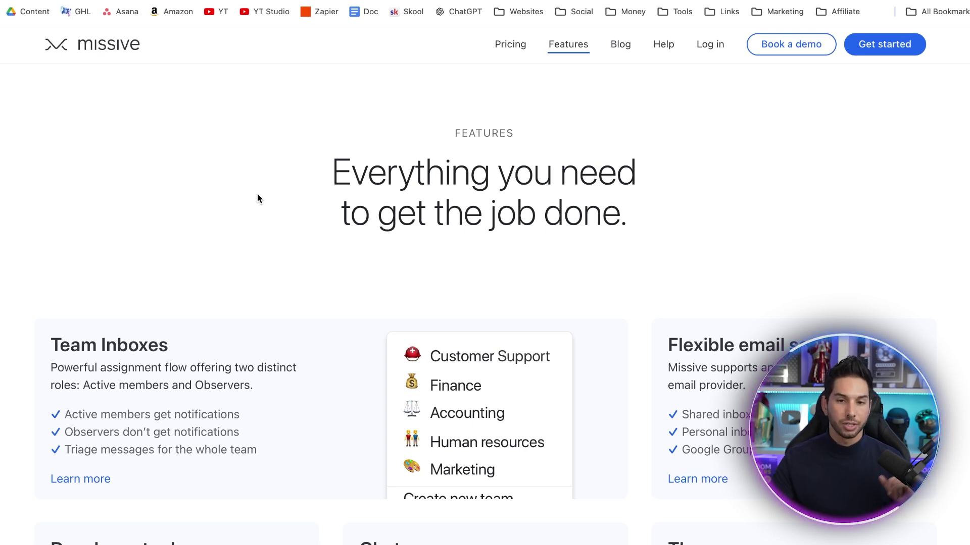
# Switch to the NetHunt website and read its homepage sections on Gmail and LinkedIn integration and Google Workspace
pyautogui.hotkey('ctrl', 'Tab')
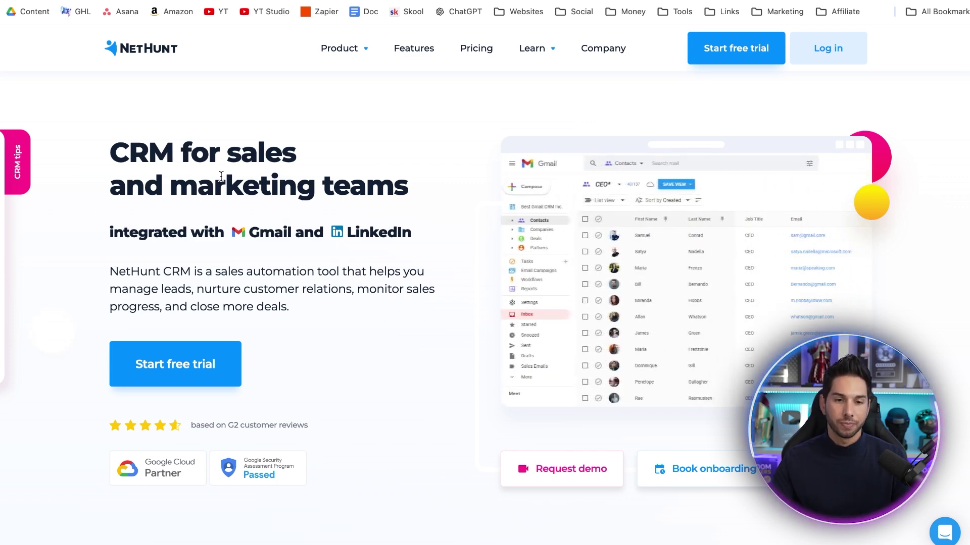
pyautogui.moveTo(426, 231); pyautogui.dragTo(337, 240)
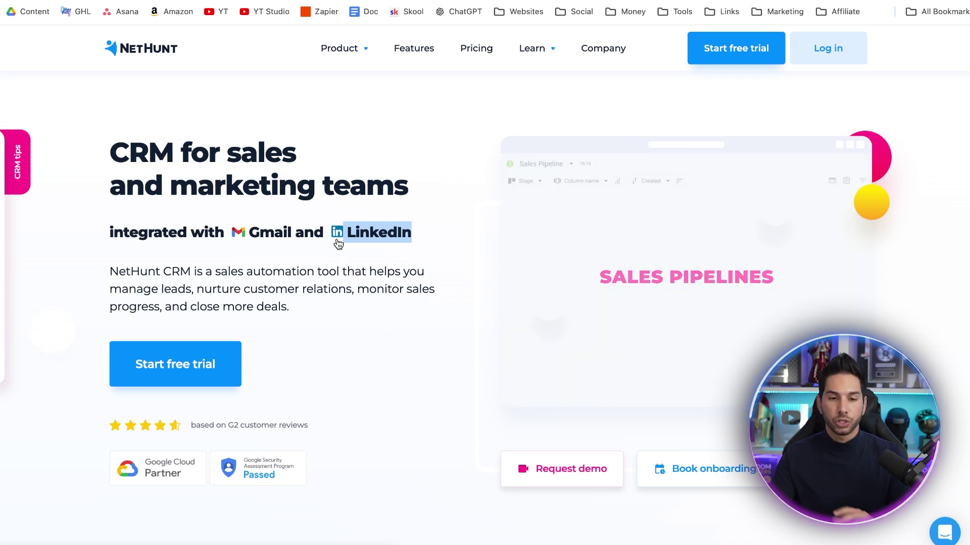
pyautogui.click(399, 141)
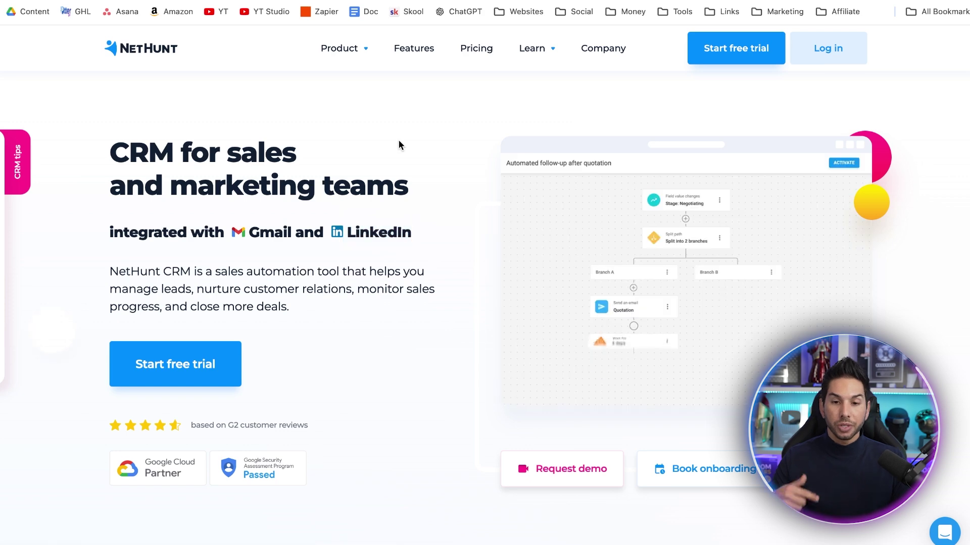
pyautogui.scroll(-4, 398, 144)
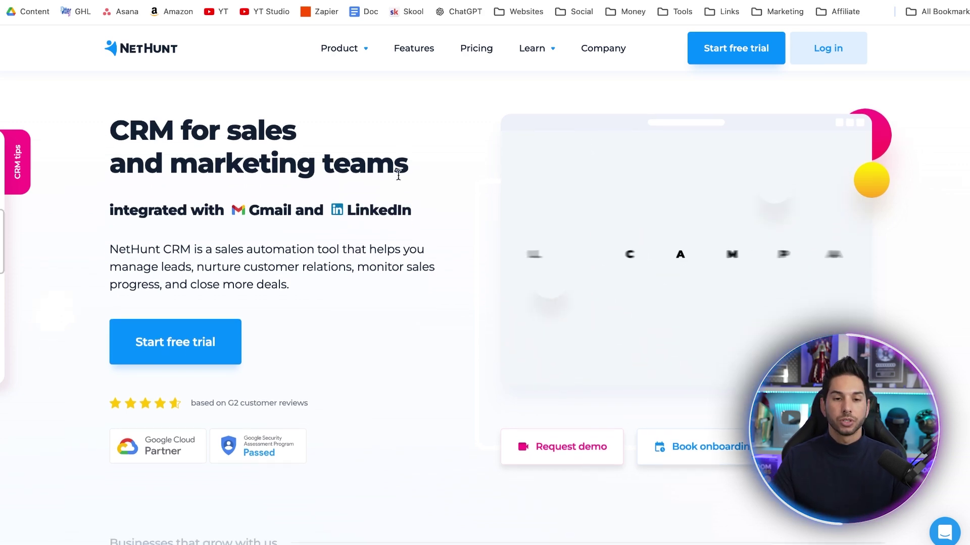
pyautogui.scroll(-9, 398, 175)
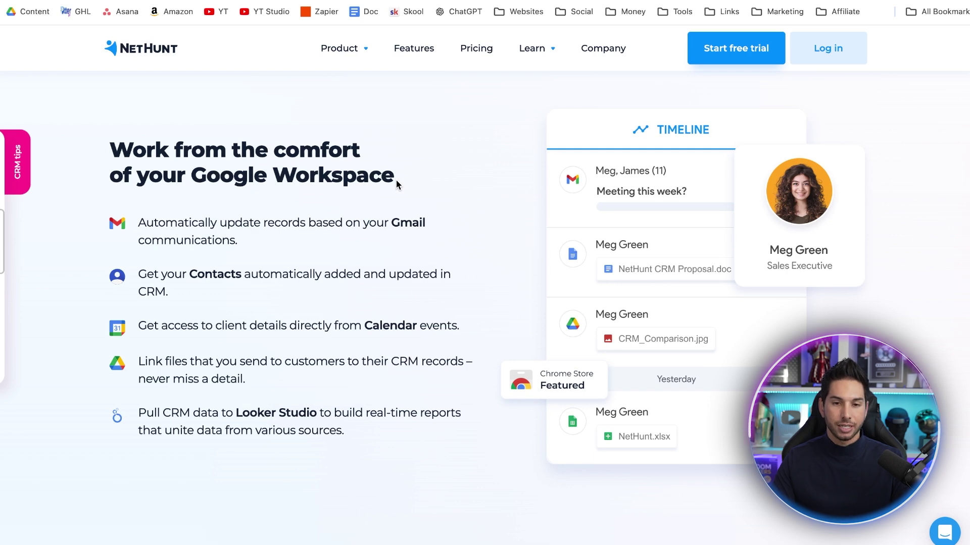
pyautogui.scroll(-1, 396, 182)
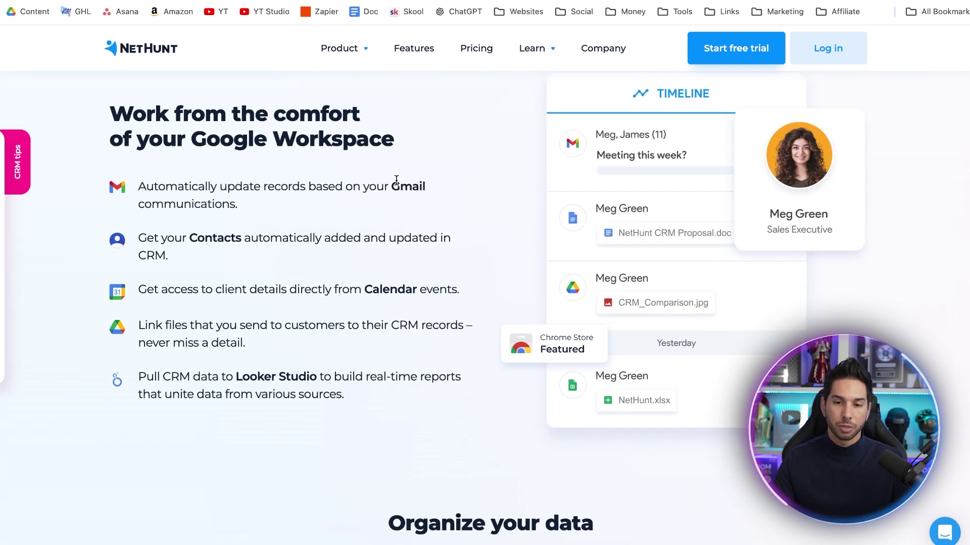
pyautogui.scroll(-8, 396, 180)
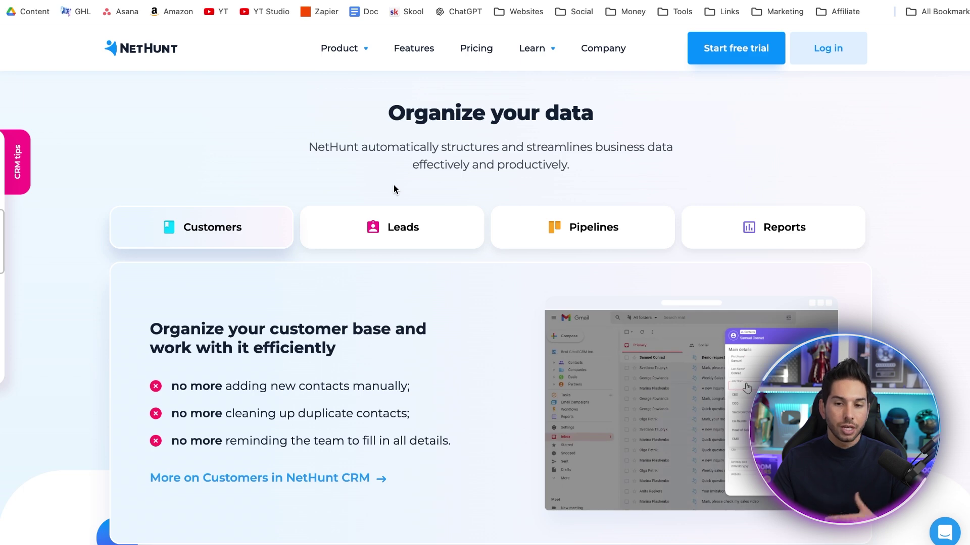
# Examine the Pipelines and Reports examples under "Organize your data" and the "Automate sales routine" section
pyautogui.scroll(-1, 399, 182)
pyautogui.click(619, 217)
pyautogui.scroll(-1, 585, 230)
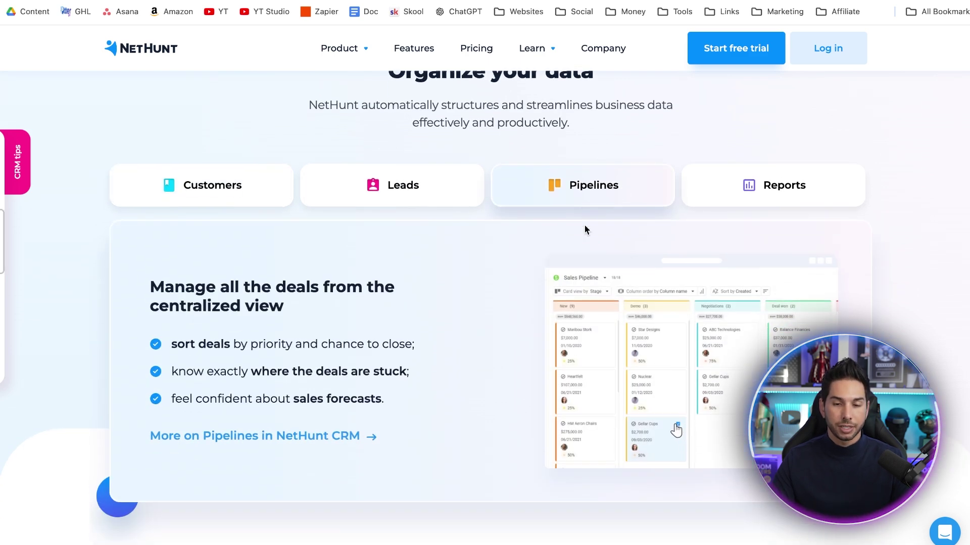
pyautogui.scroll(-1, 603, 298)
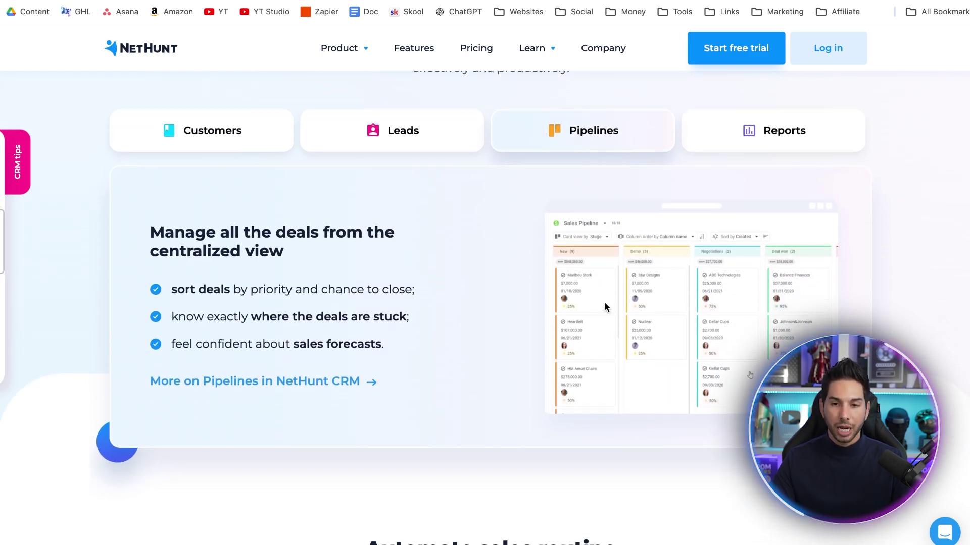
pyautogui.click(800, 145)
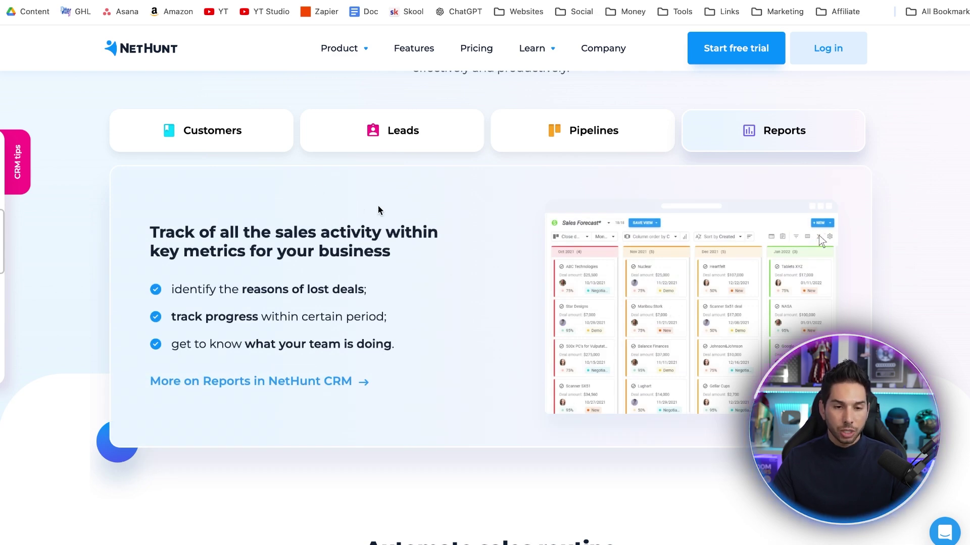
pyautogui.scroll(-8, 381, 211)
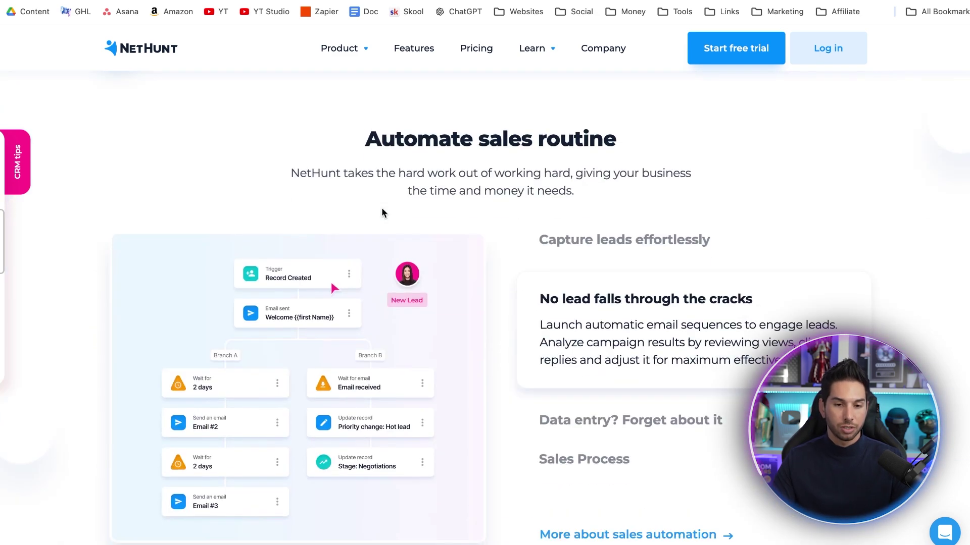
pyautogui.scroll(-2, 383, 213)
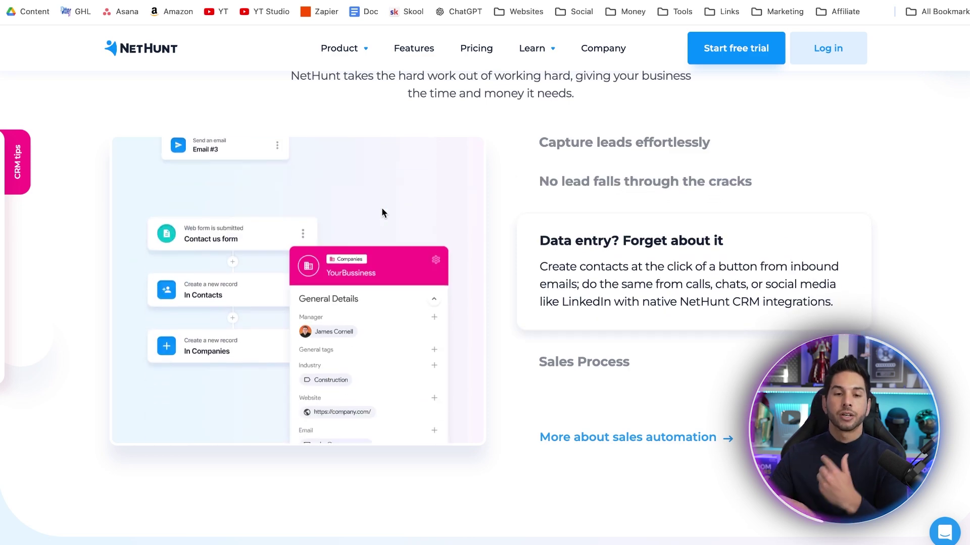
pyautogui.scroll(2, 383, 212)
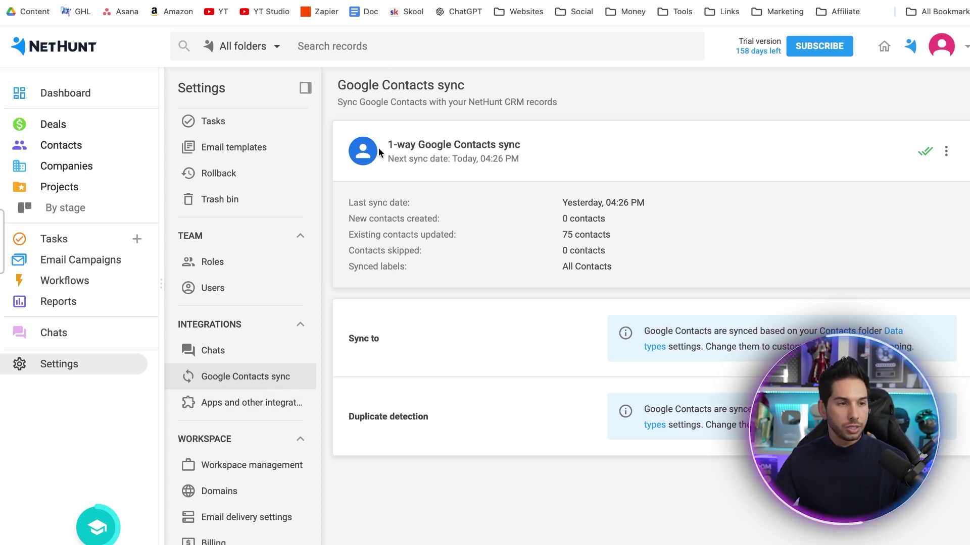
# Open the apps and other integrations settings and review the official Gmail and LinkedIn add-ons
pyautogui.click(227, 410)
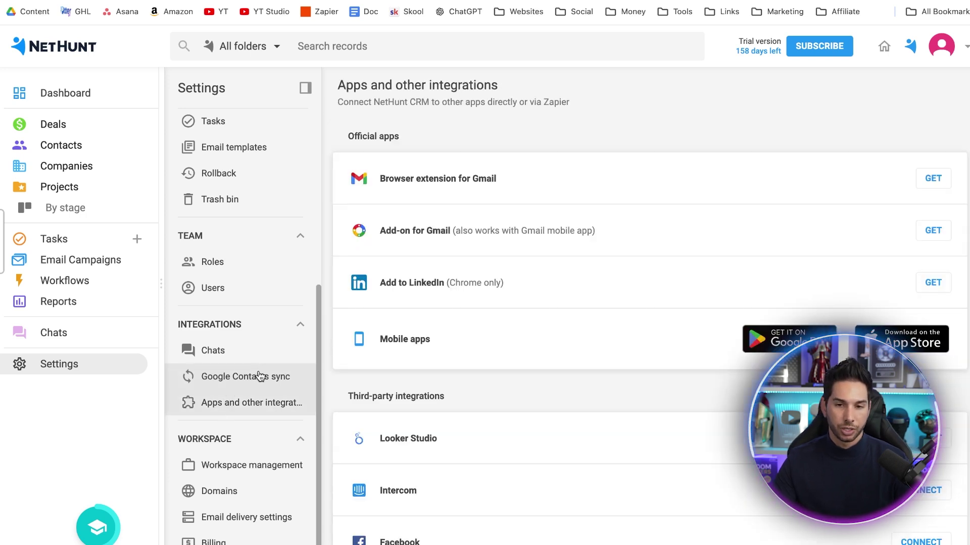
pyautogui.tripleClick(434, 176)
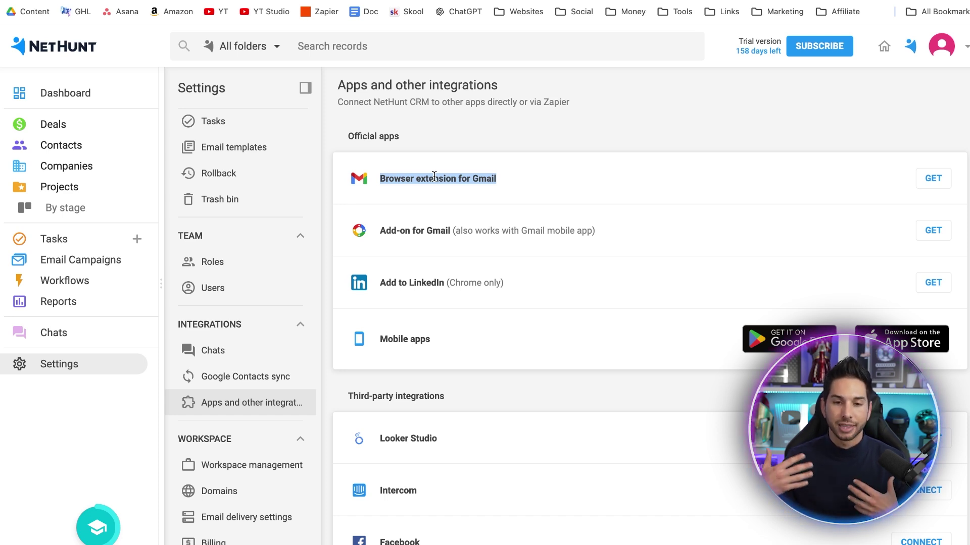
pyautogui.tripleClick(418, 227)
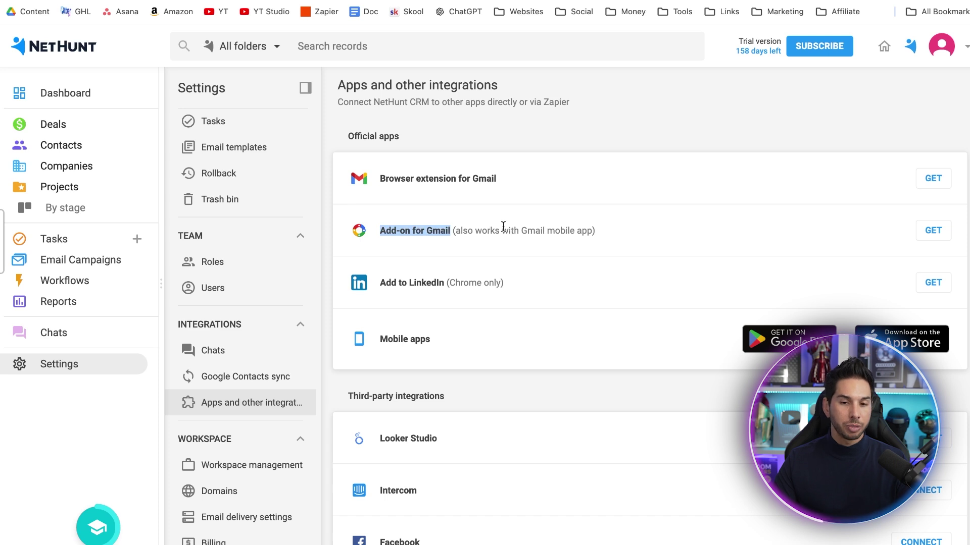
pyautogui.tripleClick(530, 231)
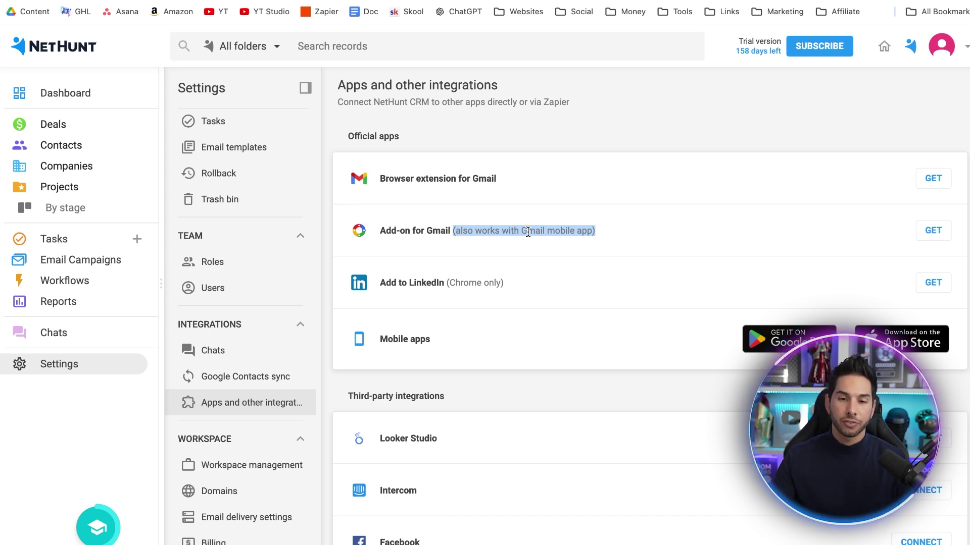
pyautogui.tripleClick(520, 285)
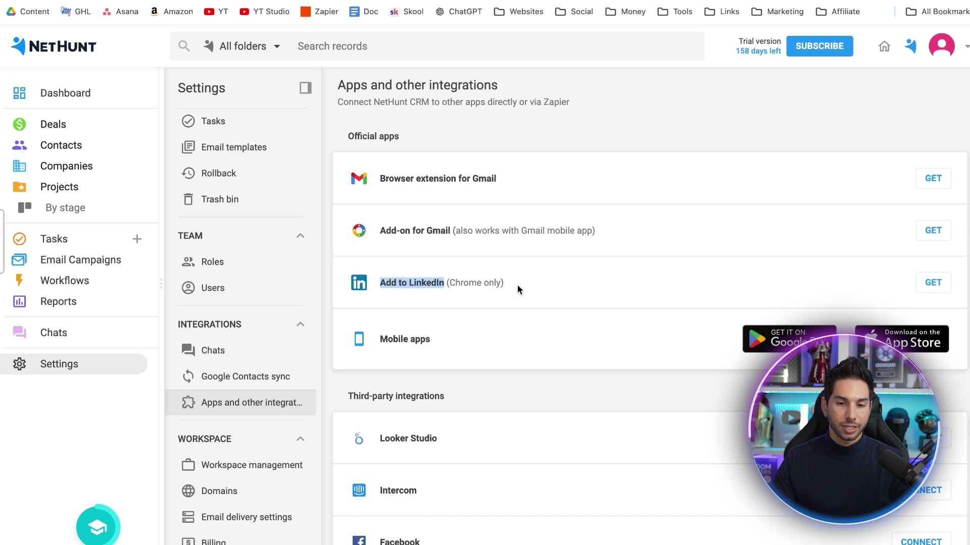
pyautogui.click(482, 272)
# Review the third-party integrations as far as Zapier, and check the NetHunt SMTP entry in the email delivery settings
pyautogui.scroll(-2, 445, 242)
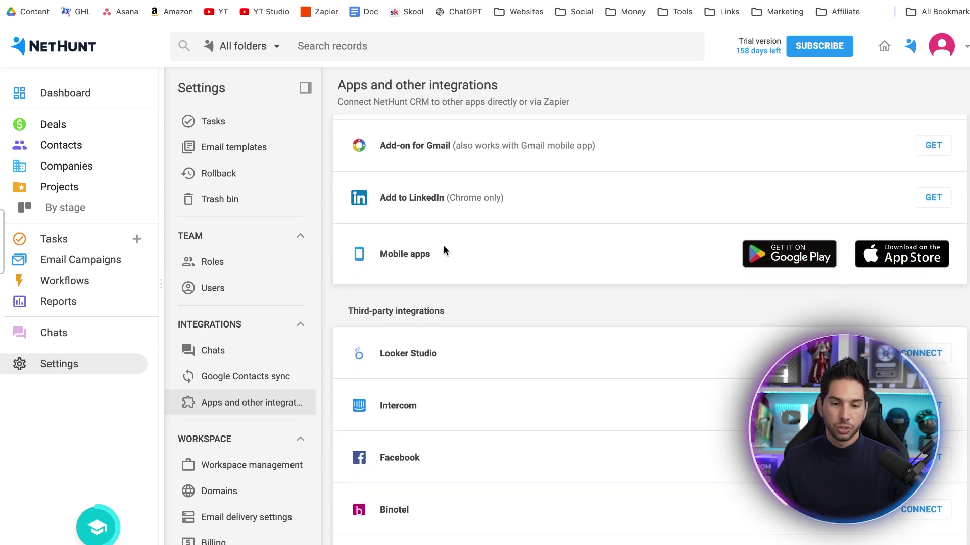
pyautogui.scroll(-5, 444, 238)
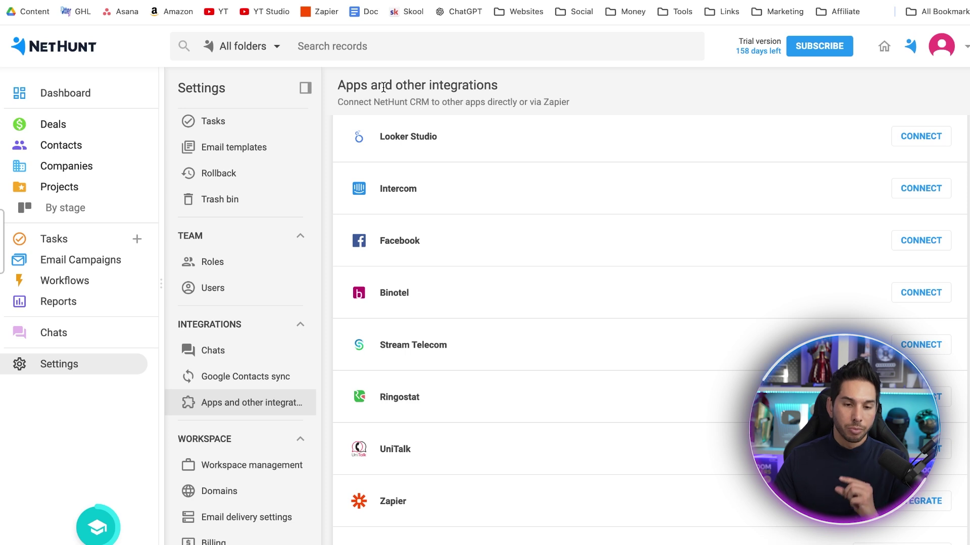
pyautogui.scroll(-1, 385, 130)
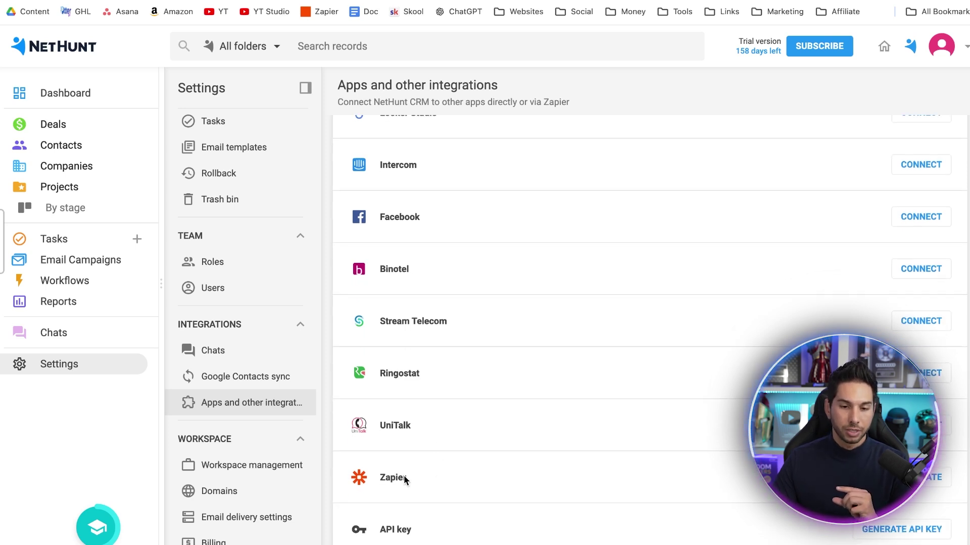
pyautogui.doubleClick(388, 473)
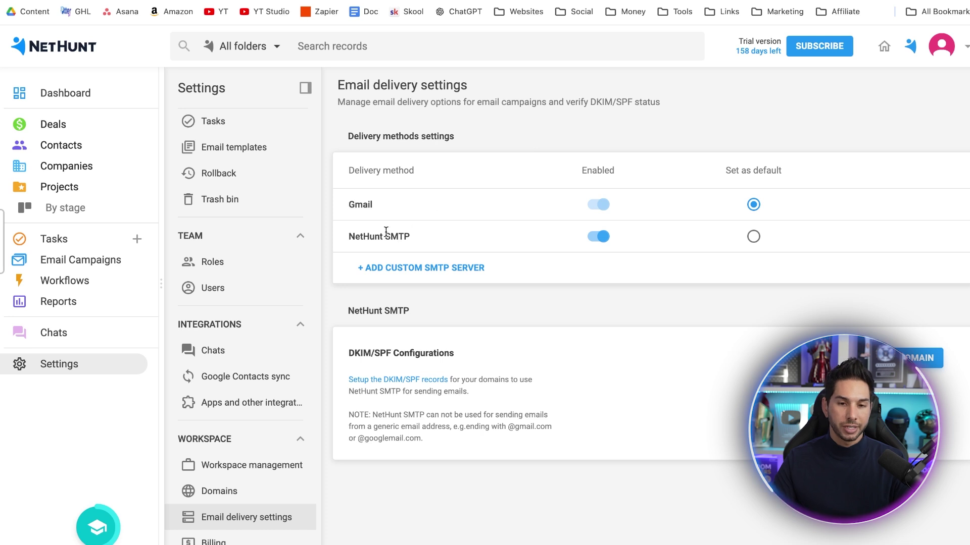
pyautogui.tripleClick(386, 232)
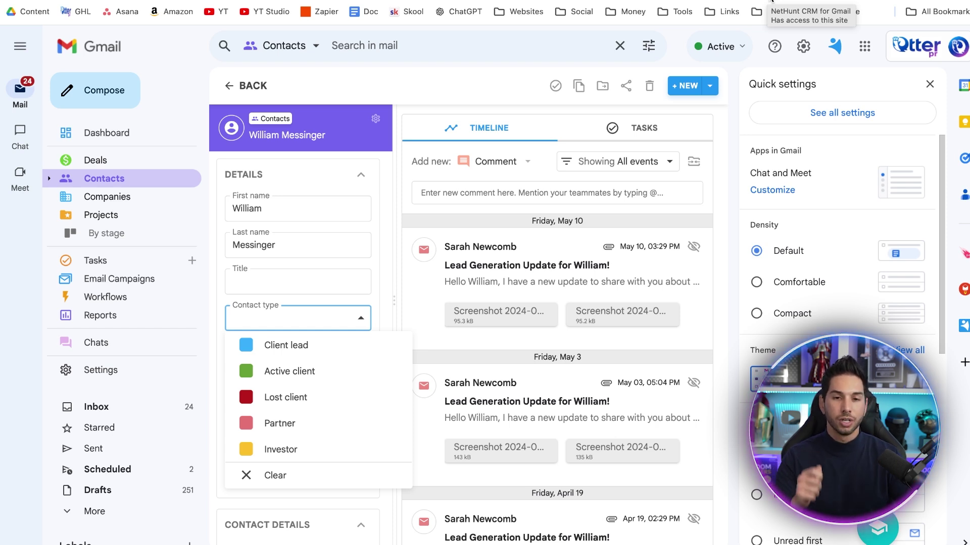
# Close Gmail's quick settings, look through the CRM folders and mail labels, and open the Otter Leads label
pyautogui.click(929, 84)
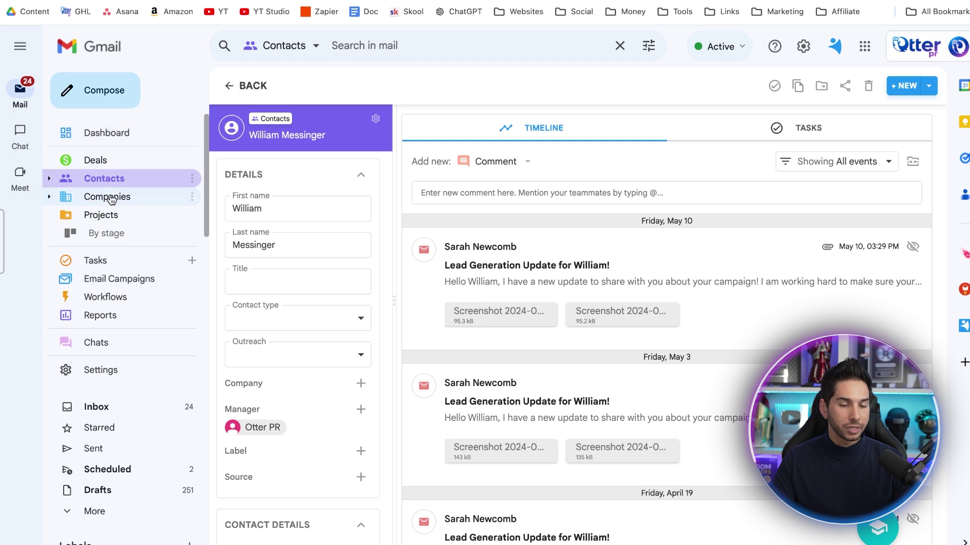
pyautogui.scroll(-1, 108, 239)
pyautogui.scroll(-5, 107, 239)
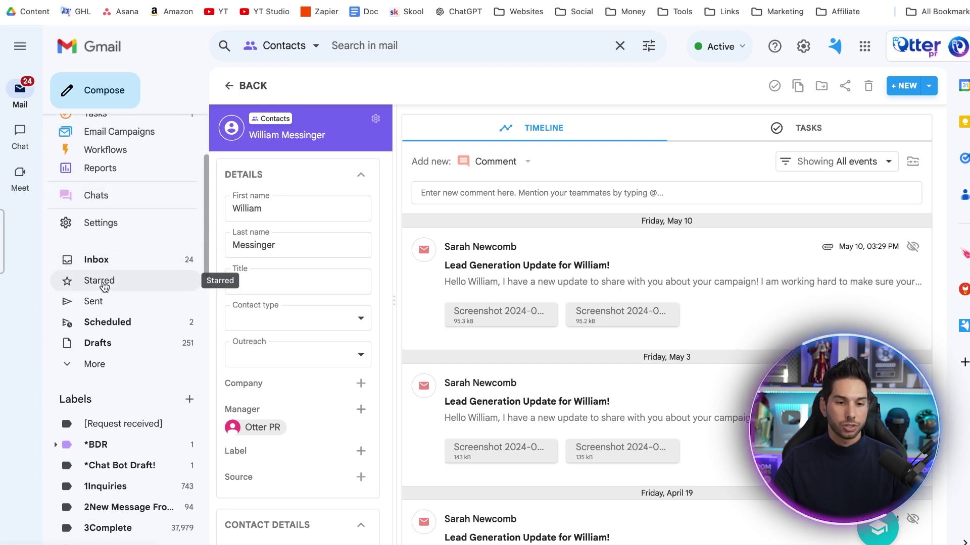
pyautogui.scroll(-12, 104, 313)
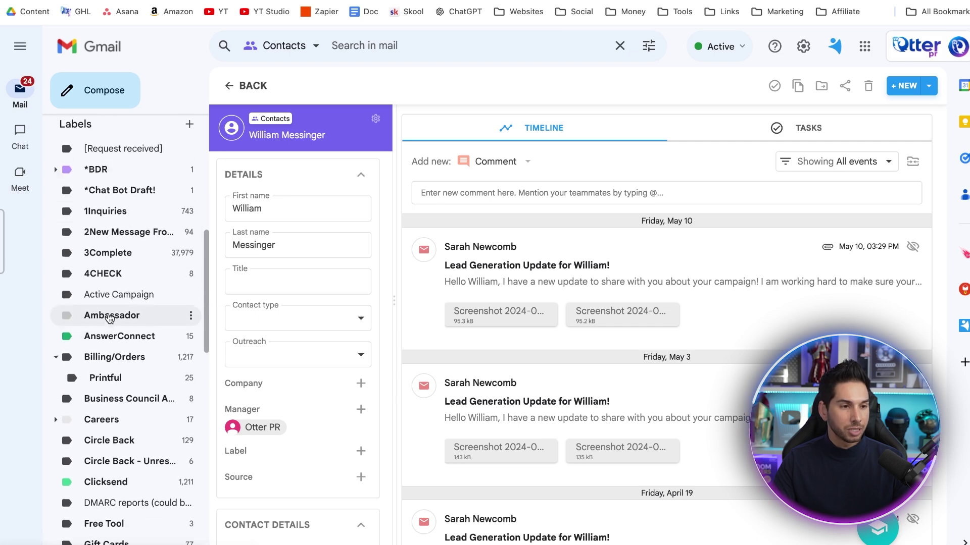
pyautogui.scroll(13, 96, 271)
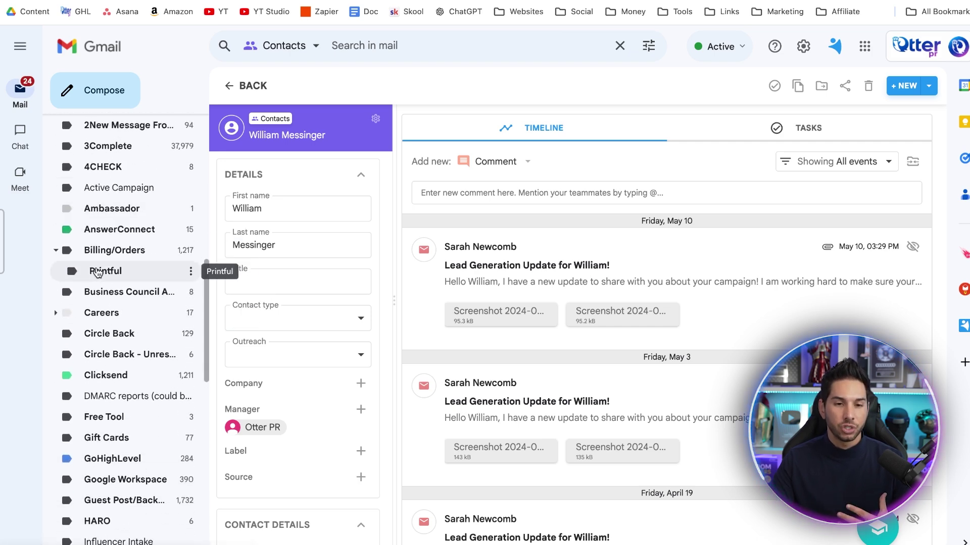
pyautogui.scroll(4, 96, 267)
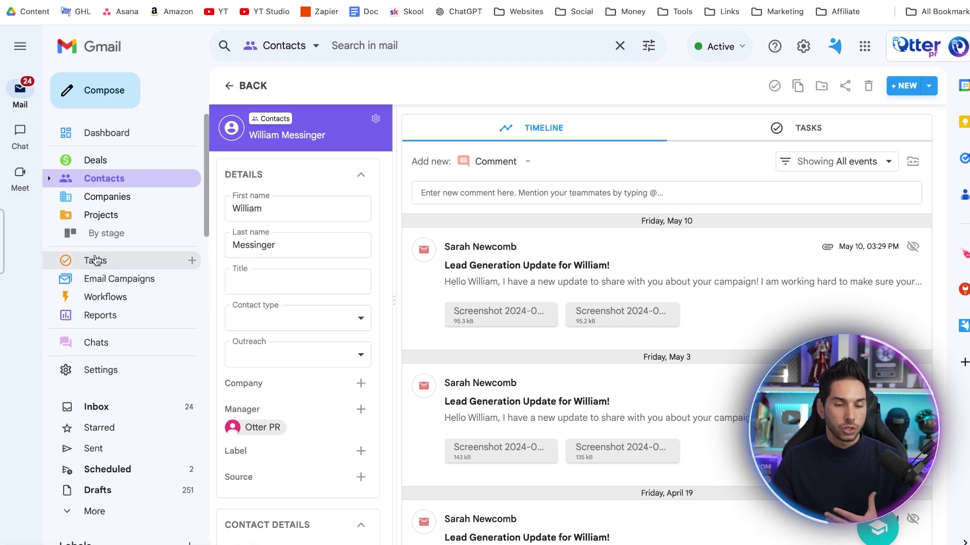
pyautogui.scroll(-20, 90, 245)
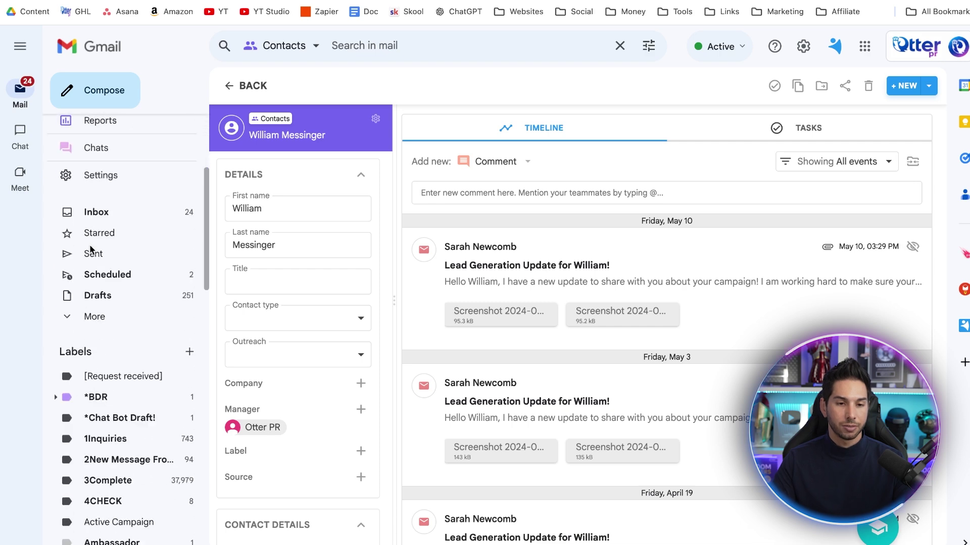
pyautogui.scroll(-1, 100, 246)
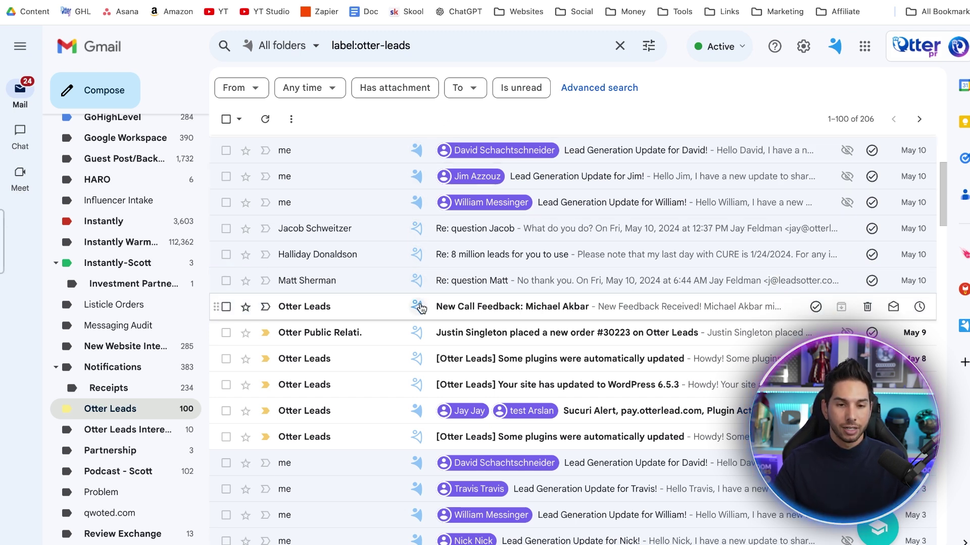
# Start a new contact record from the first unlinked "Re: question" email, using the suggested contact
pyautogui.click(417, 229)
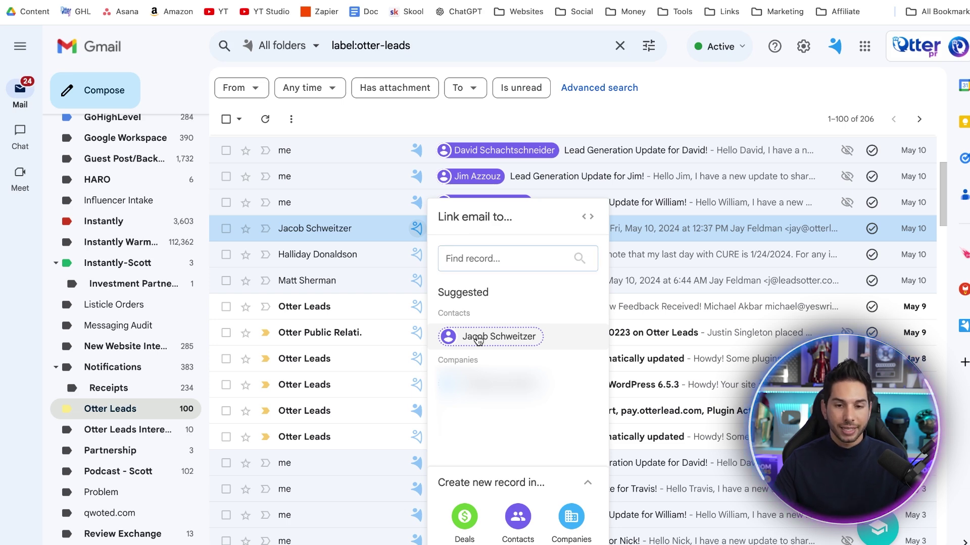
pyautogui.click(478, 339)
pyautogui.scroll(-4, 434, 234)
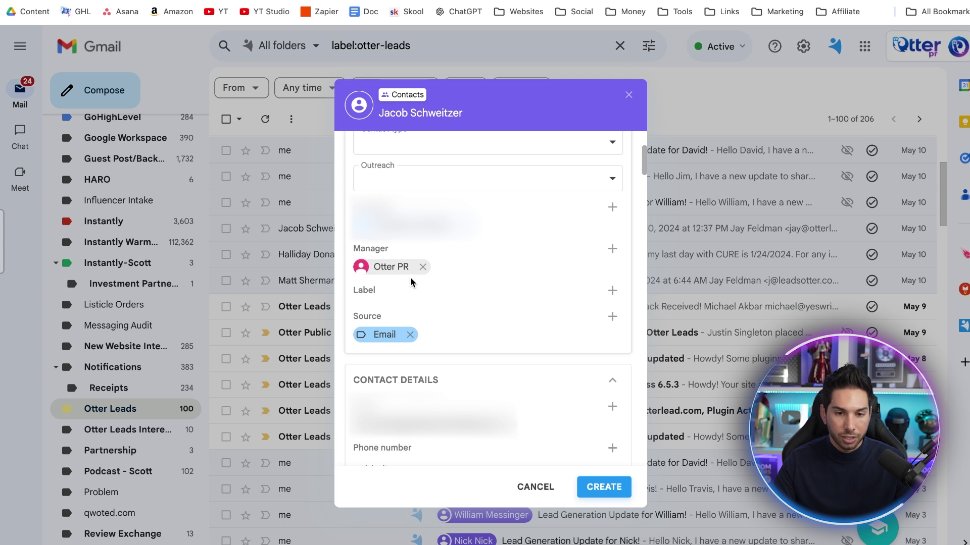
# Check which users can be assigned as the contact's manager, and return to the record's name details
pyautogui.click(612, 249)
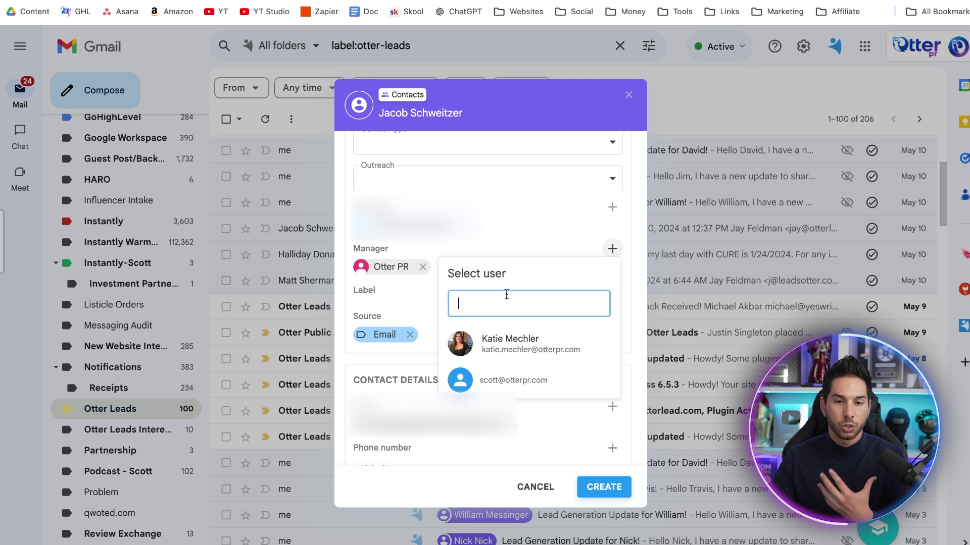
pyautogui.click(508, 258)
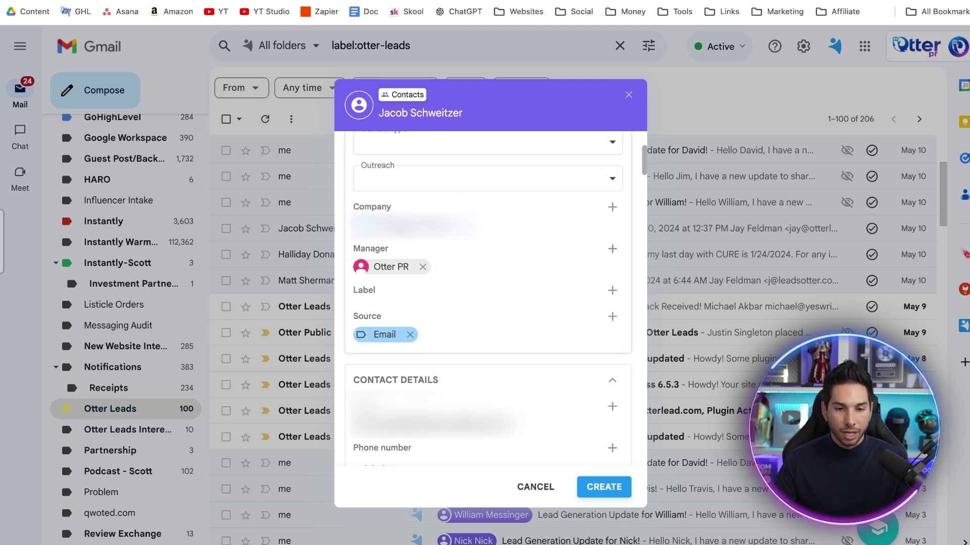
pyautogui.scroll(3, 455, 250)
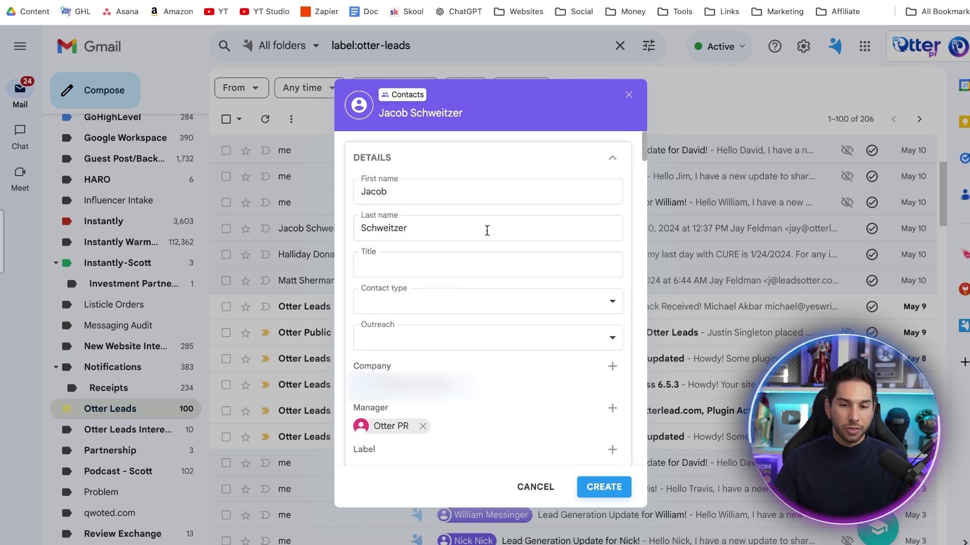
# Set the contact type to Active client and the outreach status to Interested, and create the contact record
pyautogui.click(475, 298)
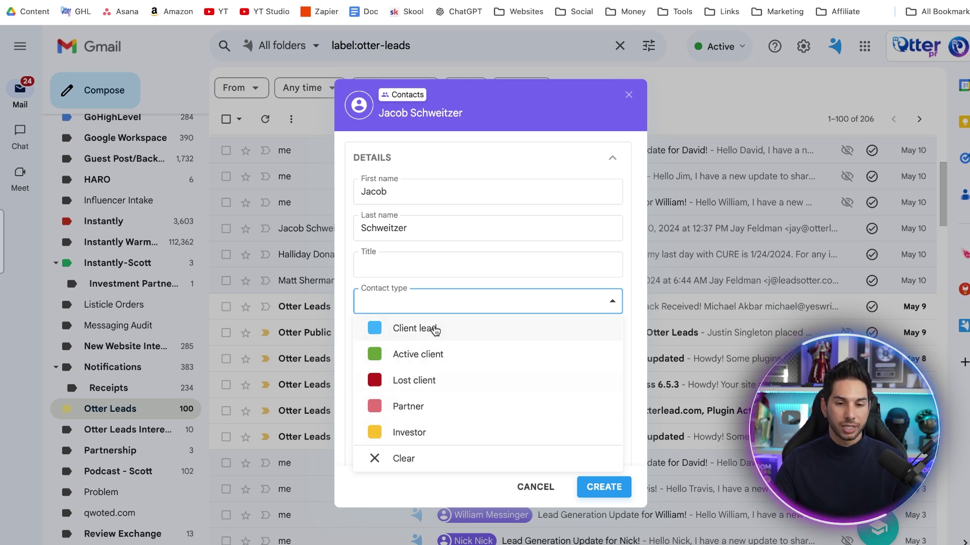
pyautogui.click(413, 355)
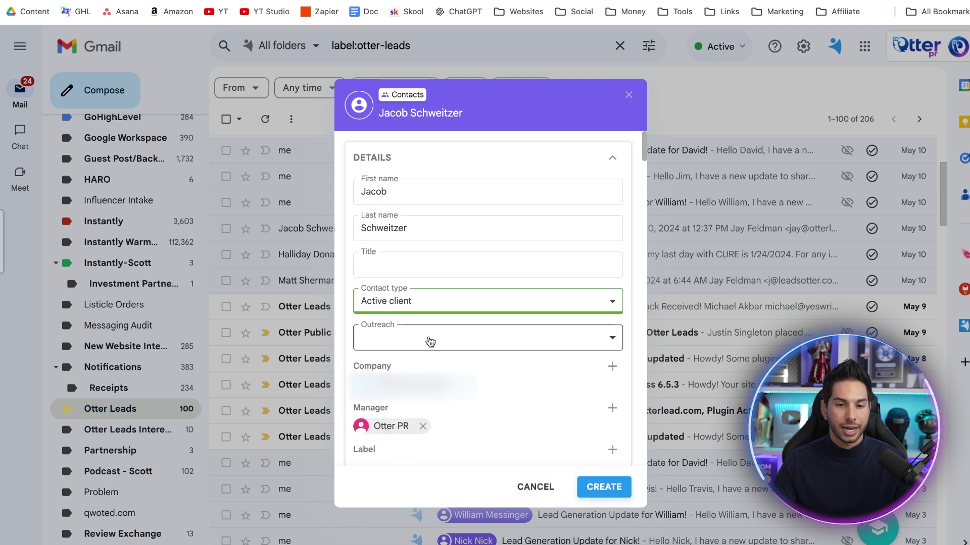
pyautogui.click(433, 339)
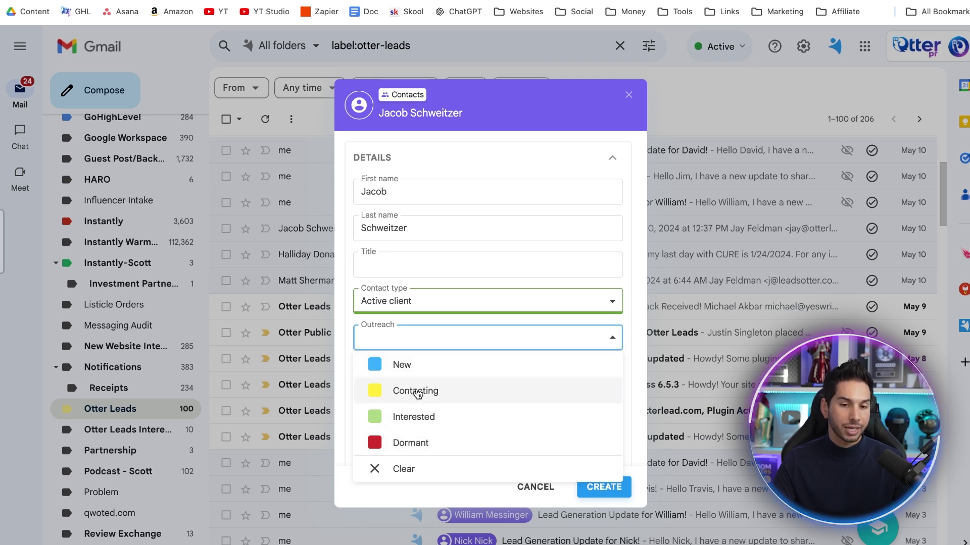
pyautogui.click(423, 427)
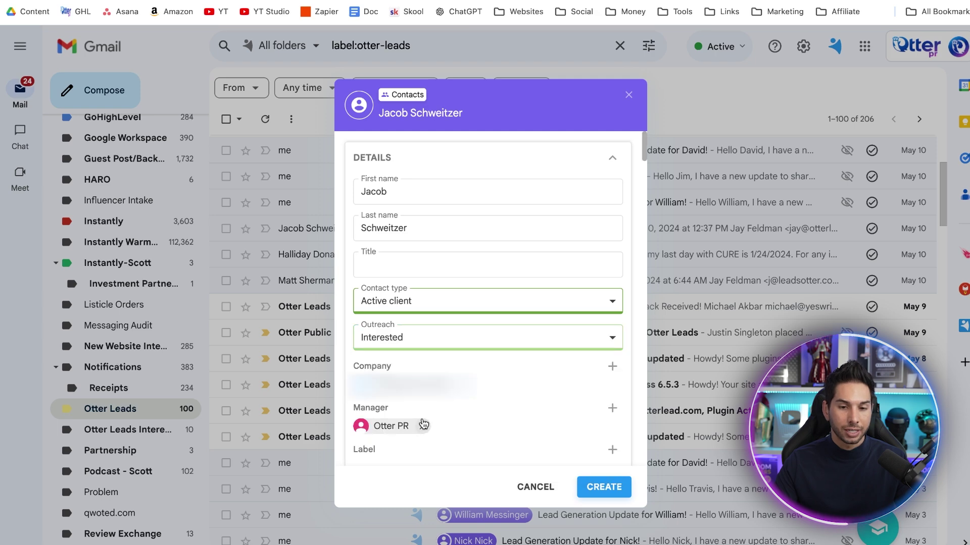
pyautogui.click(594, 481)
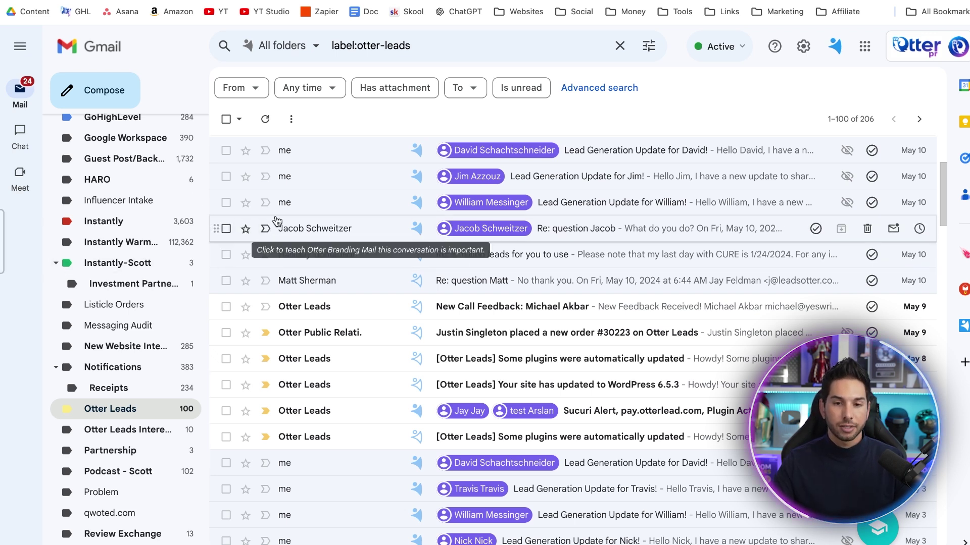
# Preview the contact linked to the topmost May 10 email and open its full CRM record
pyautogui.moveTo(448, 157)
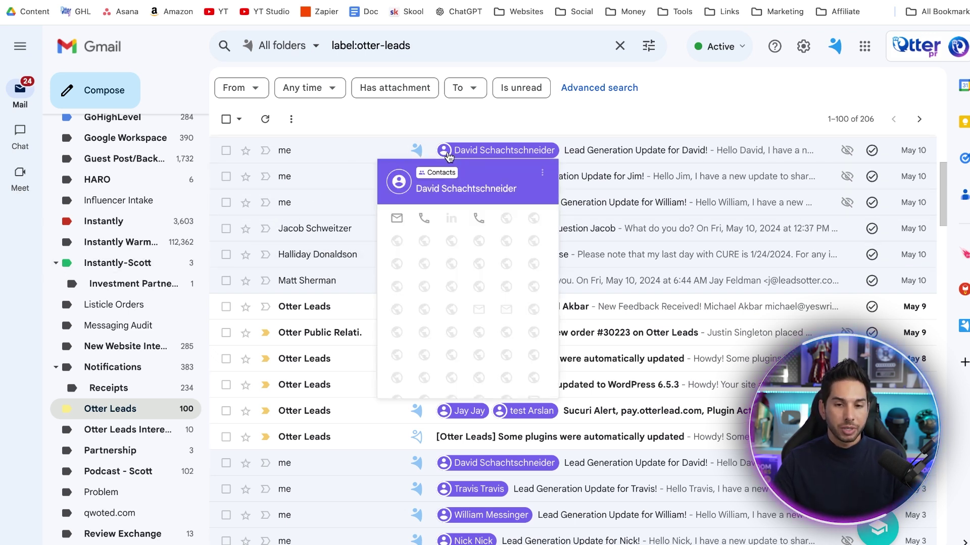
pyautogui.scroll(-3, 456, 268)
pyautogui.scroll(3, 411, 247)
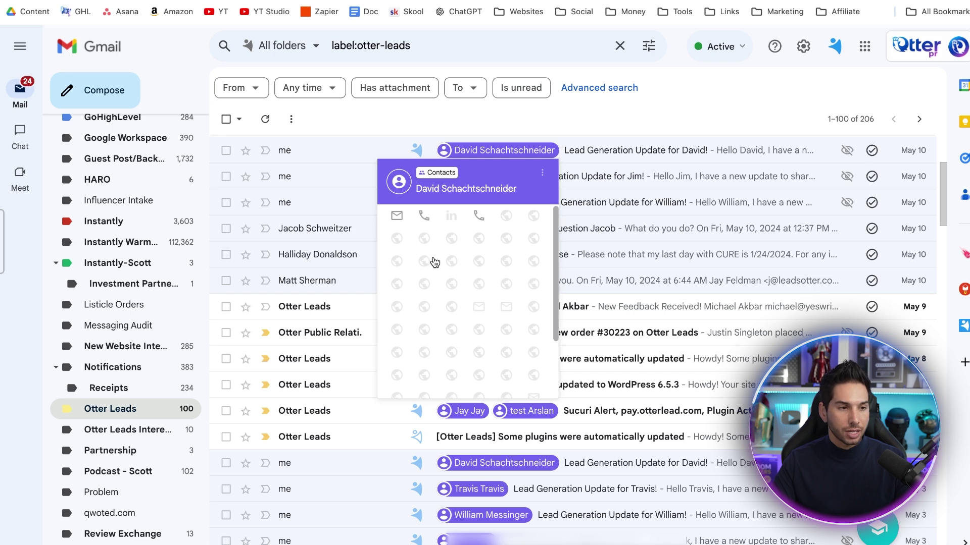
pyautogui.scroll(-3, 455, 282)
pyautogui.click(520, 385)
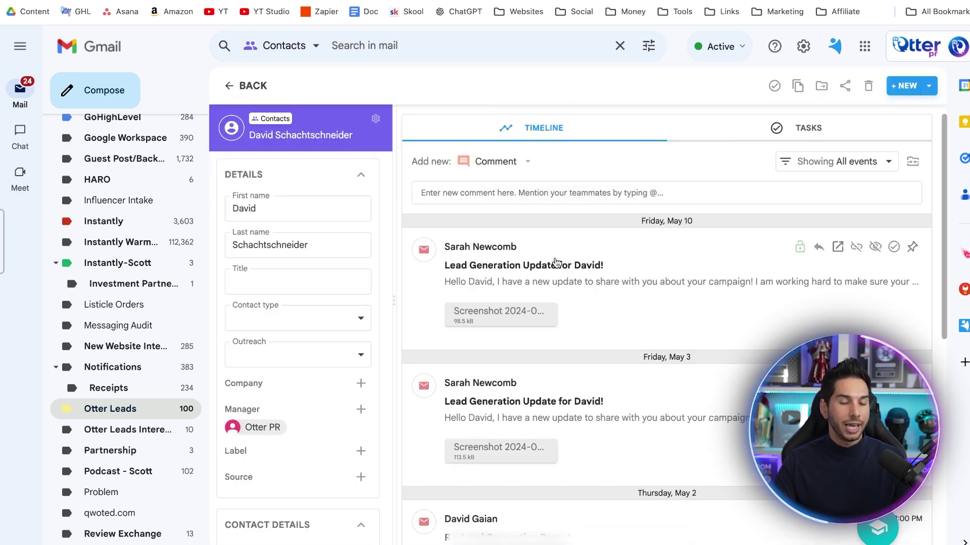
# Review the email history on the contact record's timeline
pyautogui.scroll(-10, 556, 262)
pyautogui.scroll(10, 556, 265)
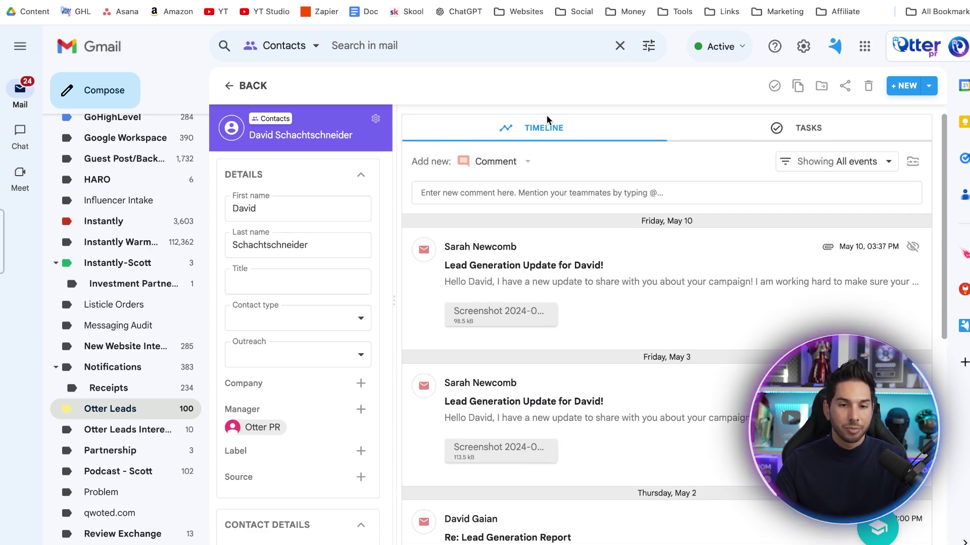
pyautogui.scroll(-5, 550, 252)
pyautogui.scroll(5, 550, 251)
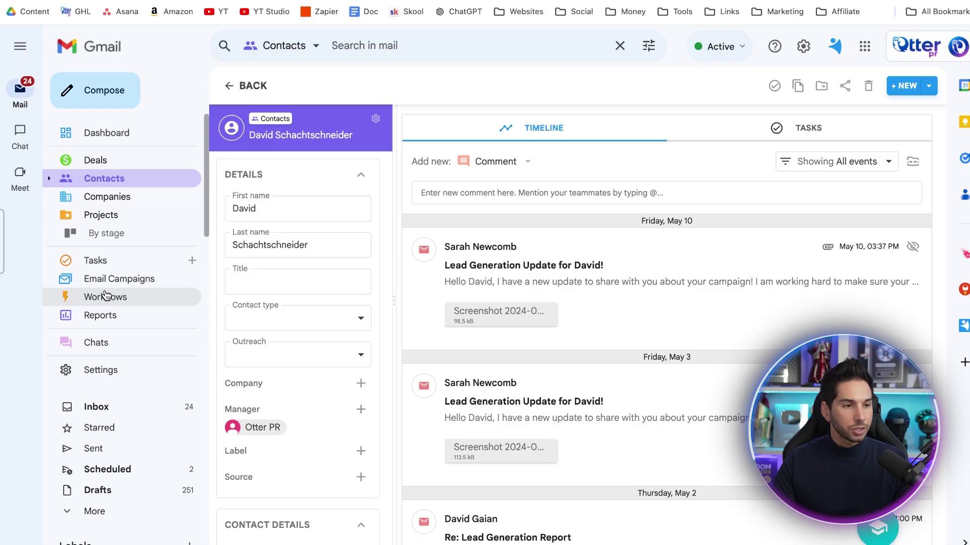
# Create a new workflow named "Dormant - Try in 1 month"
pyautogui.click(105, 297)
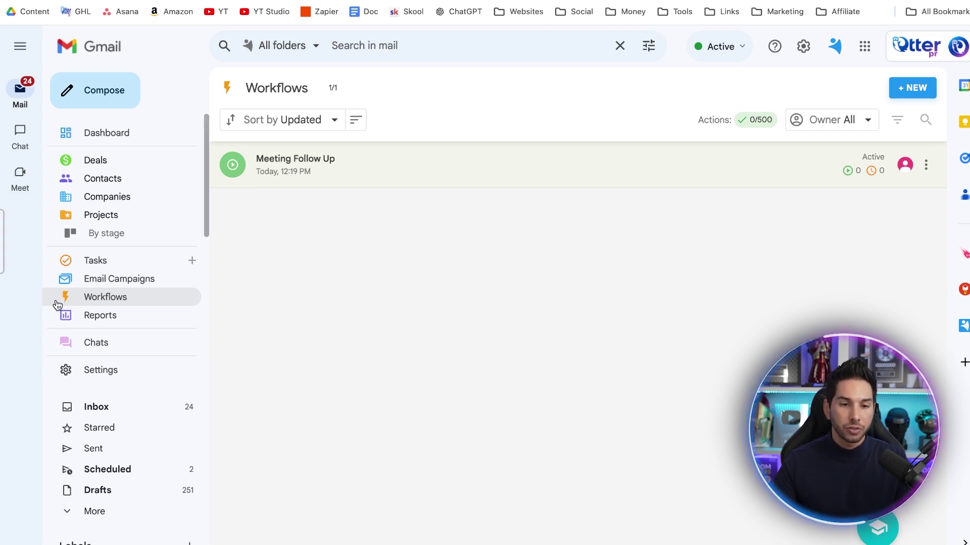
pyautogui.click(914, 97)
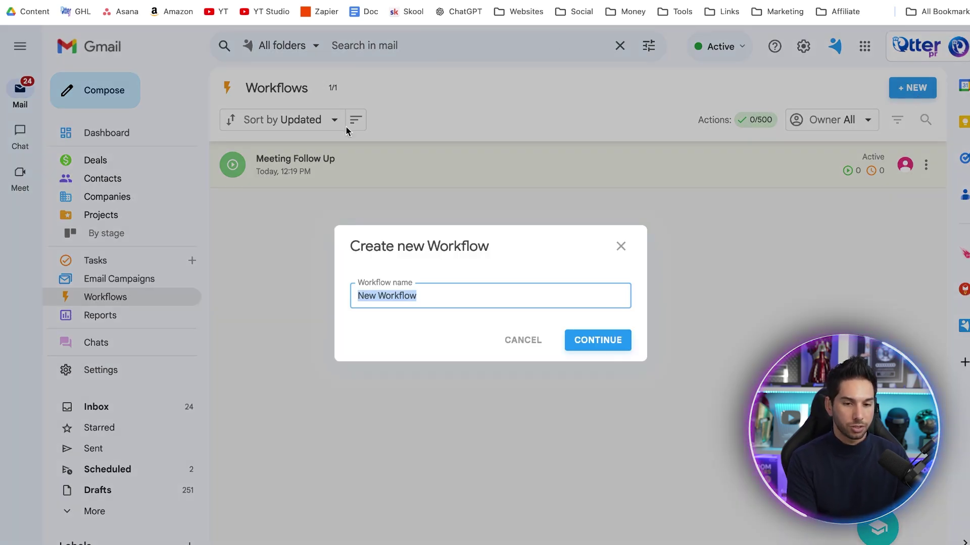
pyautogui.write('Dormant - Try in 1 month')
pyautogui.click(584, 336)
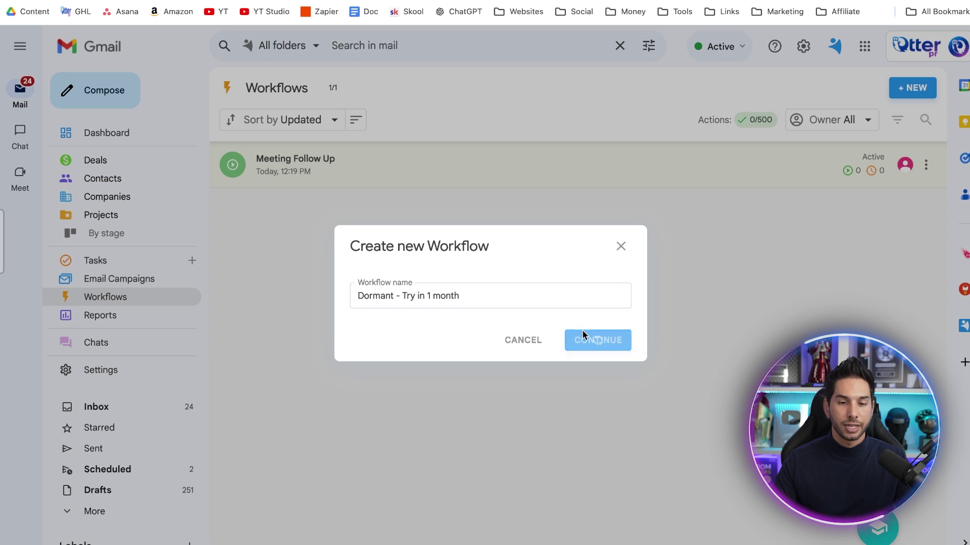
# Add a starting trigger for a field value change in Contacts, using the Outreach field
pyautogui.click(569, 183)
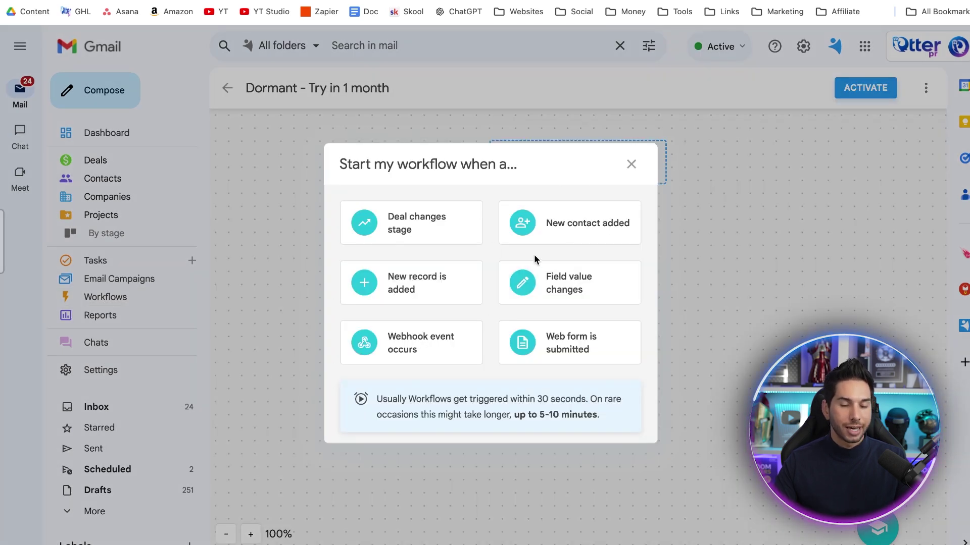
pyautogui.click(451, 308)
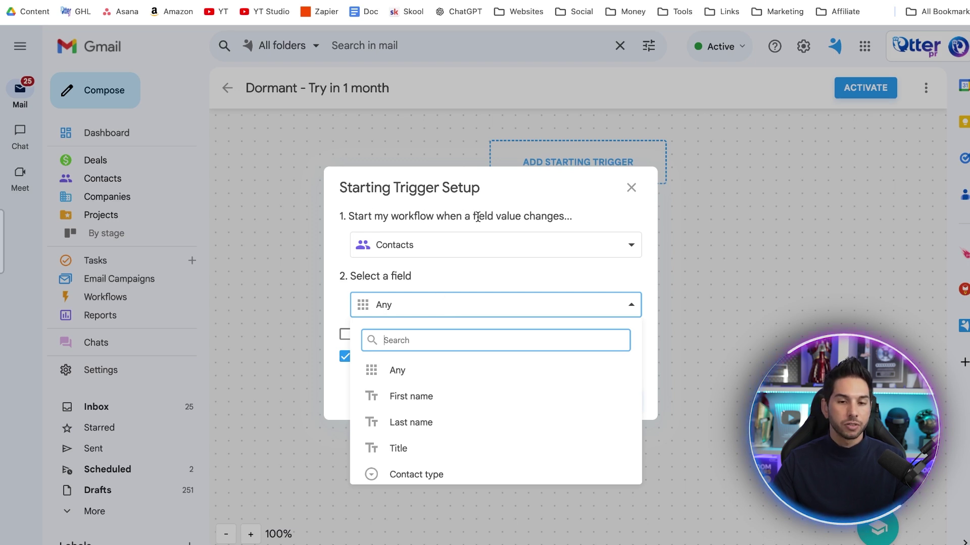
pyautogui.scroll(-1, 419, 424)
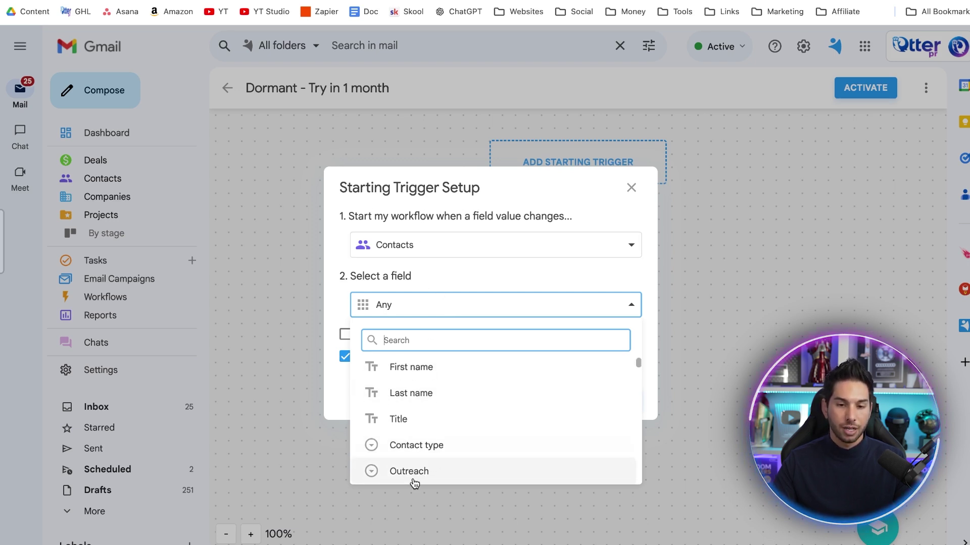
pyautogui.click(415, 469)
# Specify that the trigger fires when Outreach changes from New to Dormant, and save it
pyautogui.click(402, 336)
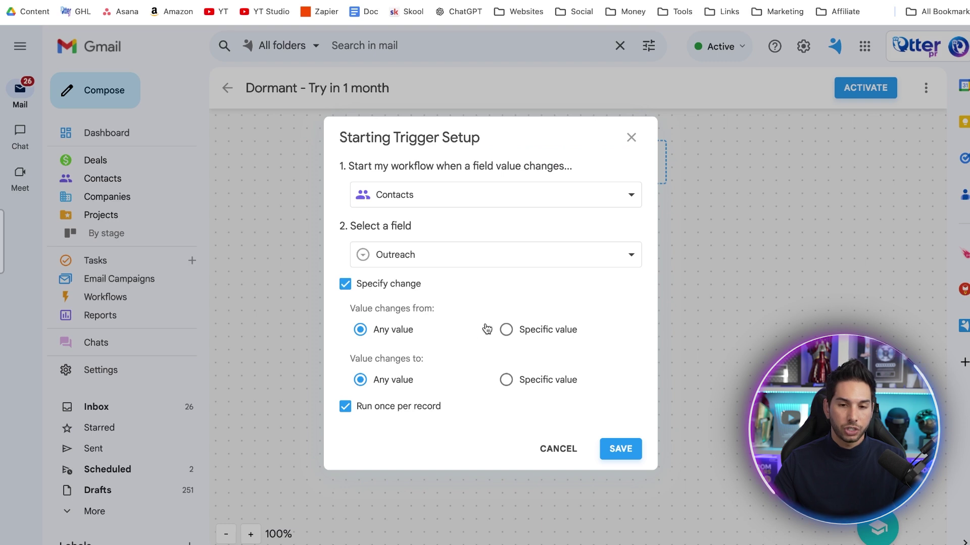
pyautogui.click(522, 333)
pyautogui.click(494, 348)
pyautogui.click(399, 371)
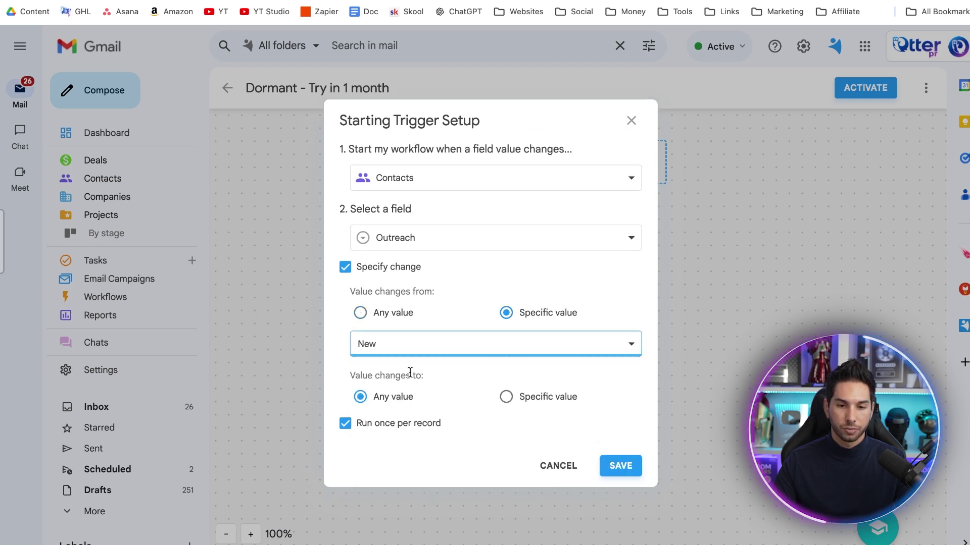
pyautogui.click(506, 396)
pyautogui.click(466, 411)
pyautogui.click(399, 512)
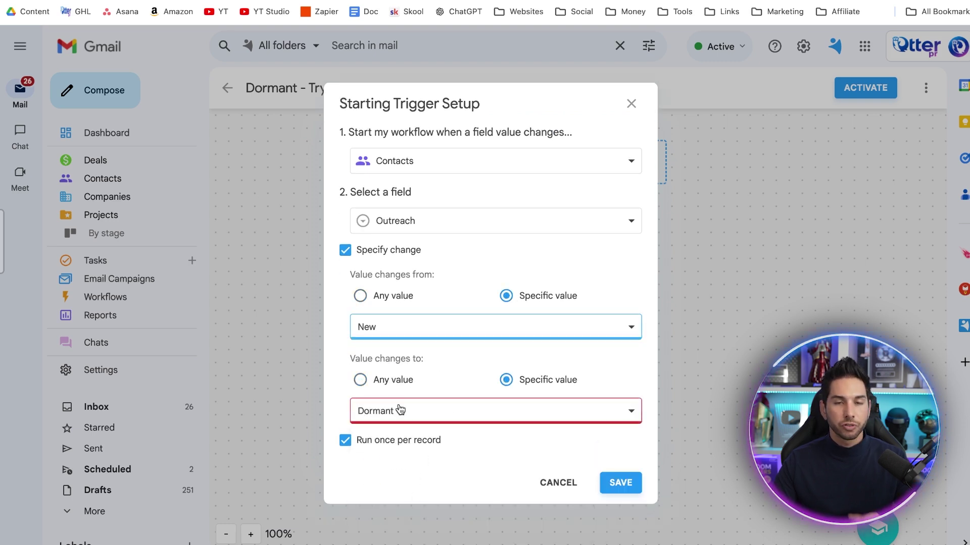
pyautogui.click(621, 483)
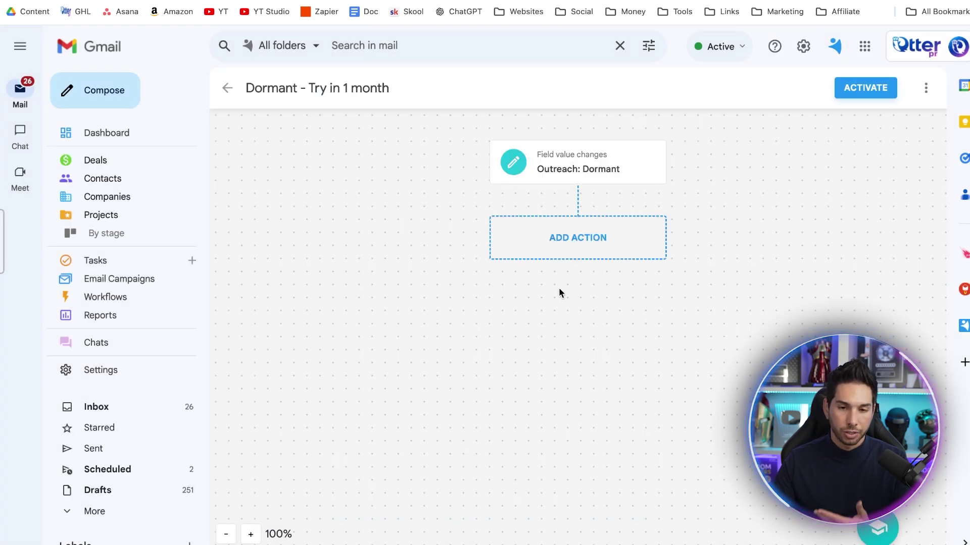
# Add a 30-day wait after the trigger that only continues on weekdays, and save it
pyautogui.click(561, 252)
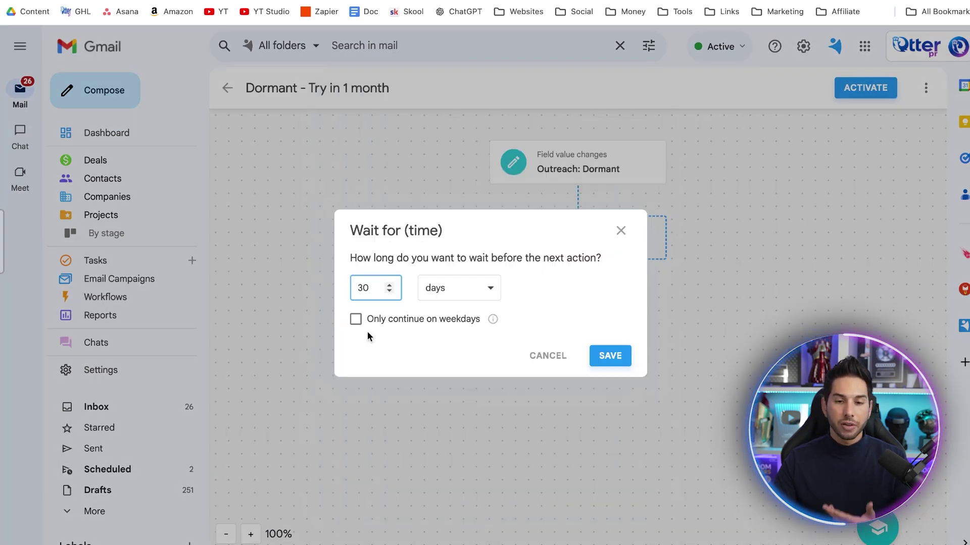
pyautogui.click(370, 321)
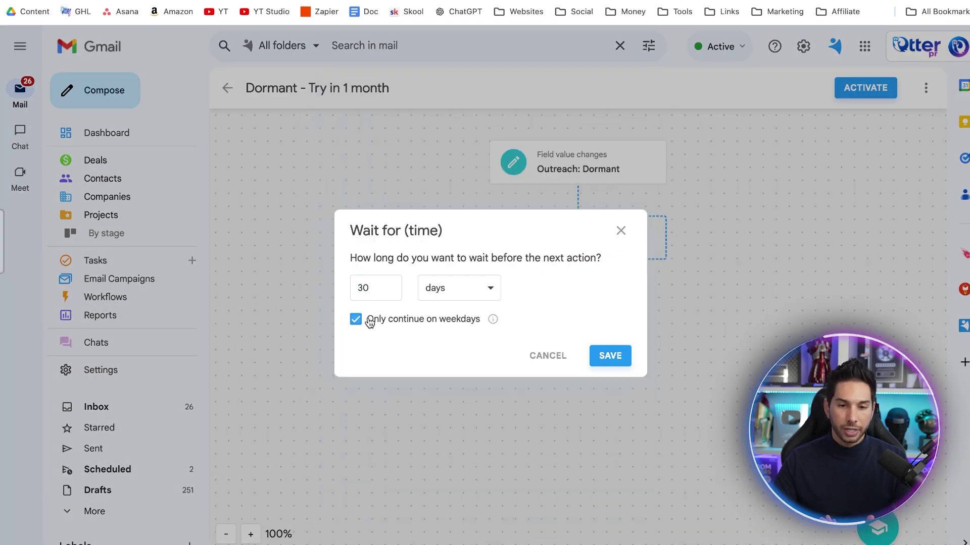
pyautogui.click(610, 355)
# Look through the actions and helpers that can follow the wait, and close the action chooser
pyautogui.click(584, 320)
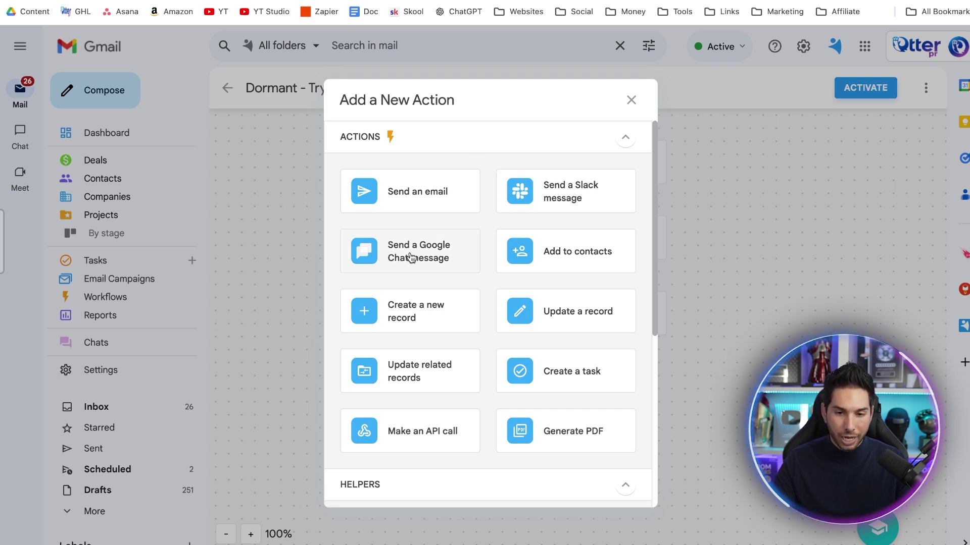
pyautogui.scroll(-3, 569, 296)
pyautogui.scroll(3, 427, 286)
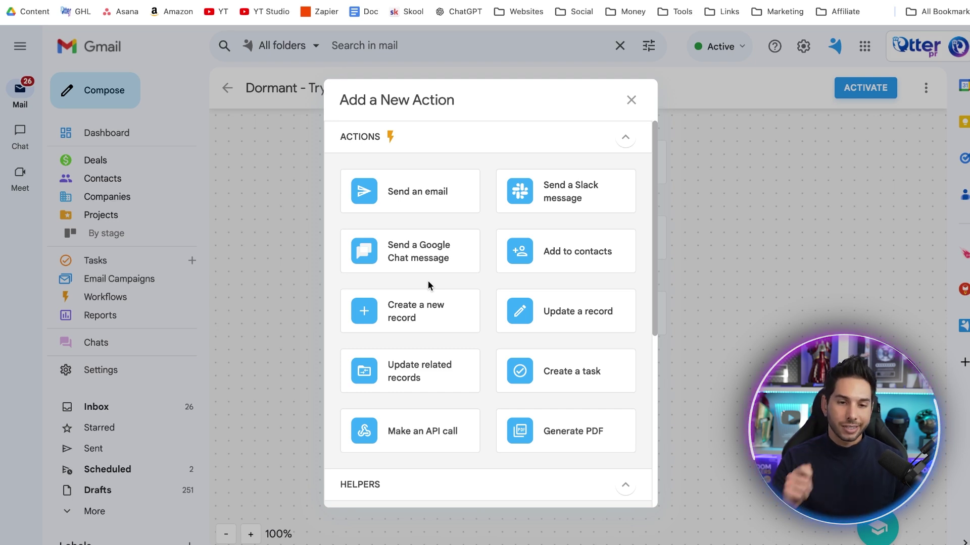
pyautogui.click(631, 100)
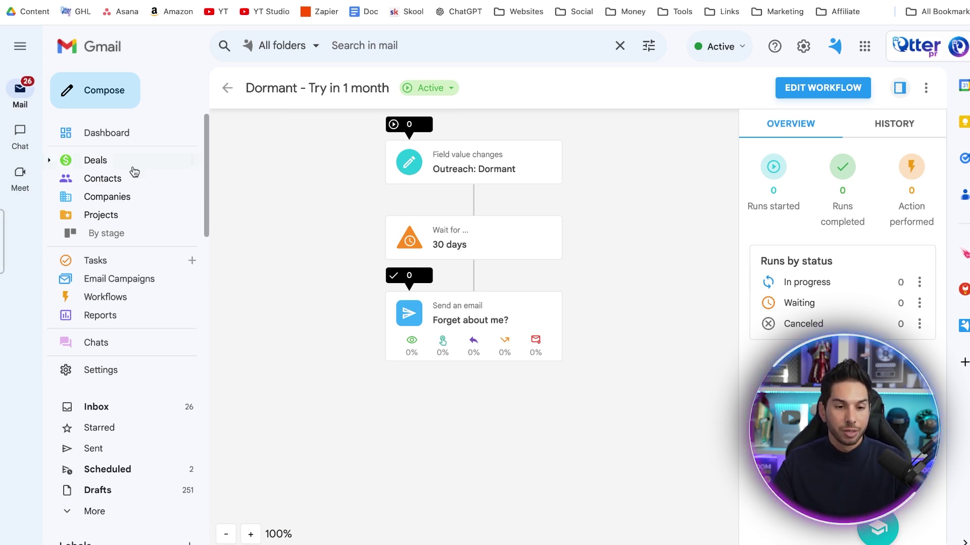
# Create an email campaign named TEST for the Contacts folder, using the Outreach view and the Dormant group
pyautogui.click(130, 279)
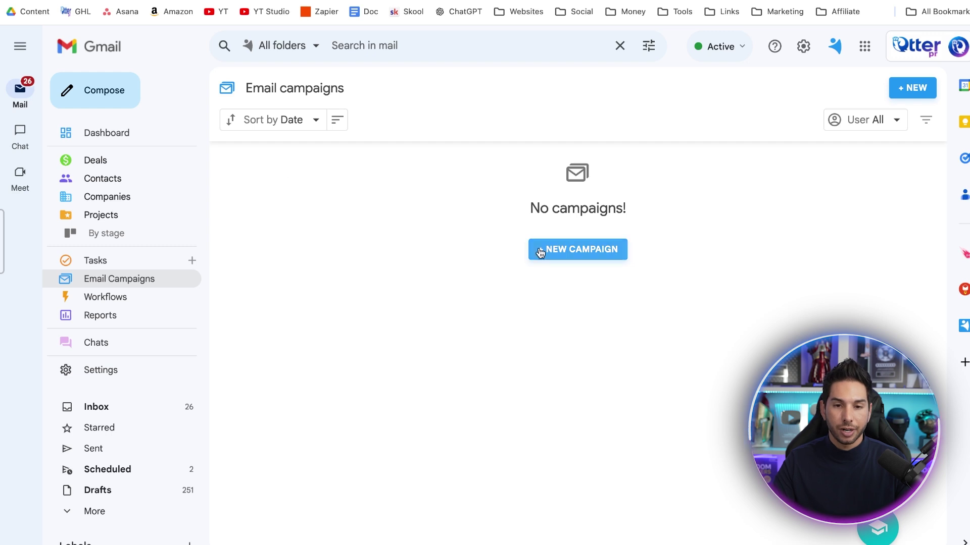
pyautogui.click(578, 249)
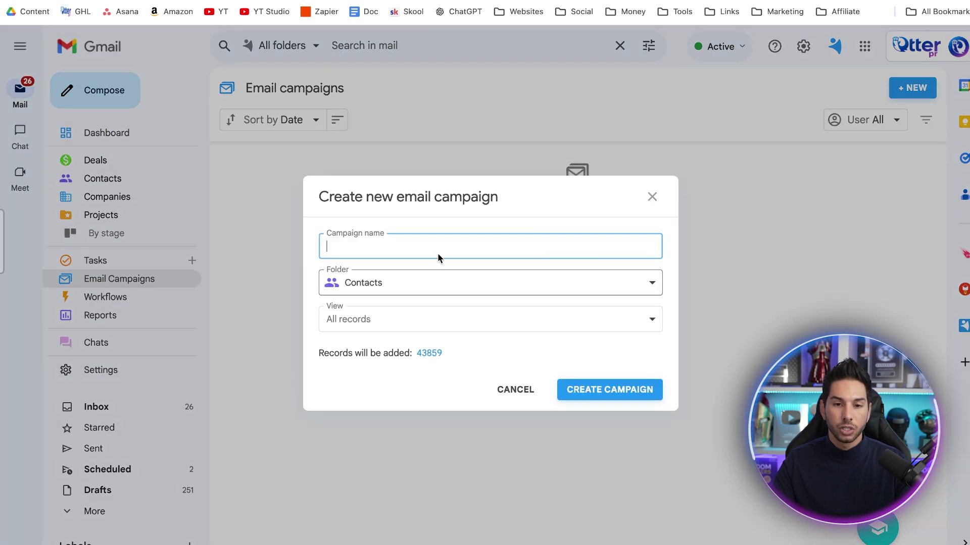
pyautogui.click(404, 297)
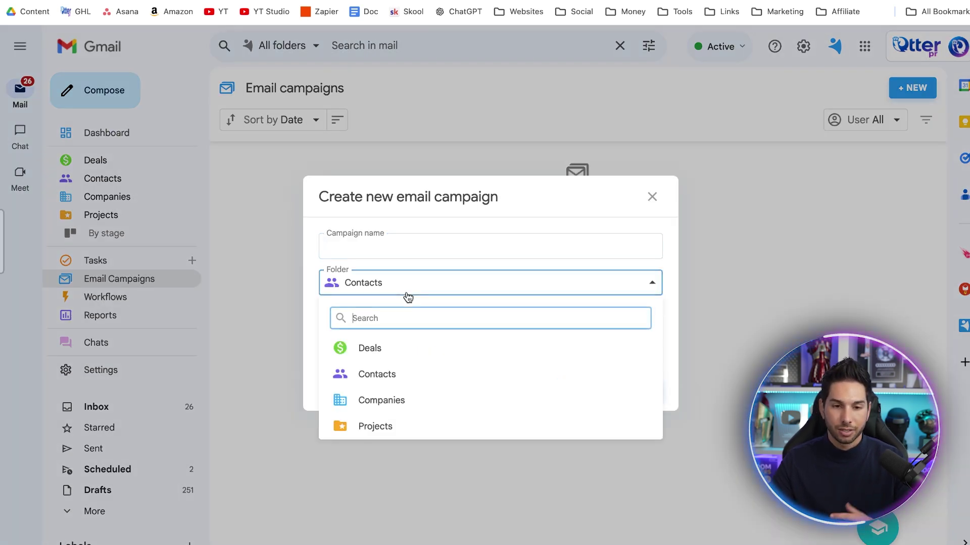
pyautogui.click(449, 353)
pyautogui.moveTo(449, 353); pyautogui.dragTo(413, 350)
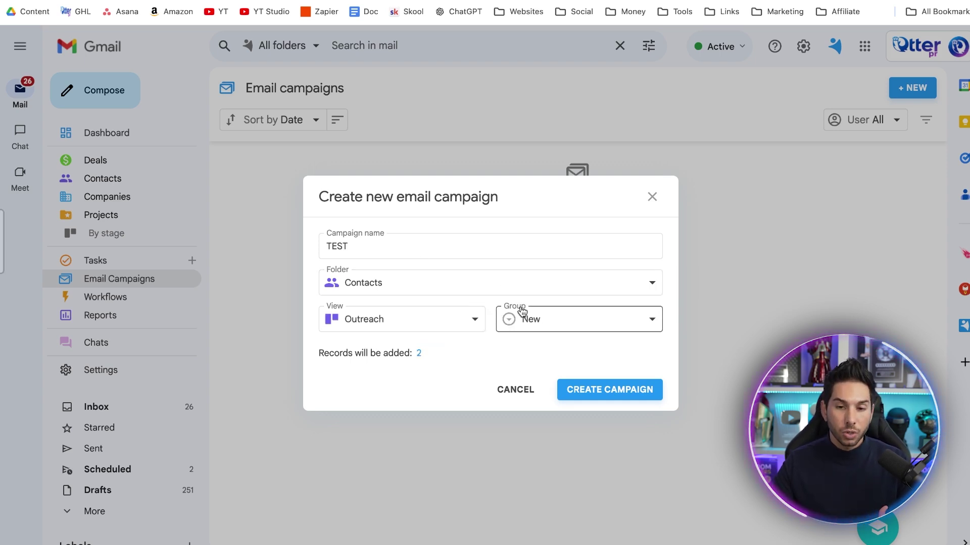
pyautogui.click(522, 311)
pyautogui.click(535, 424)
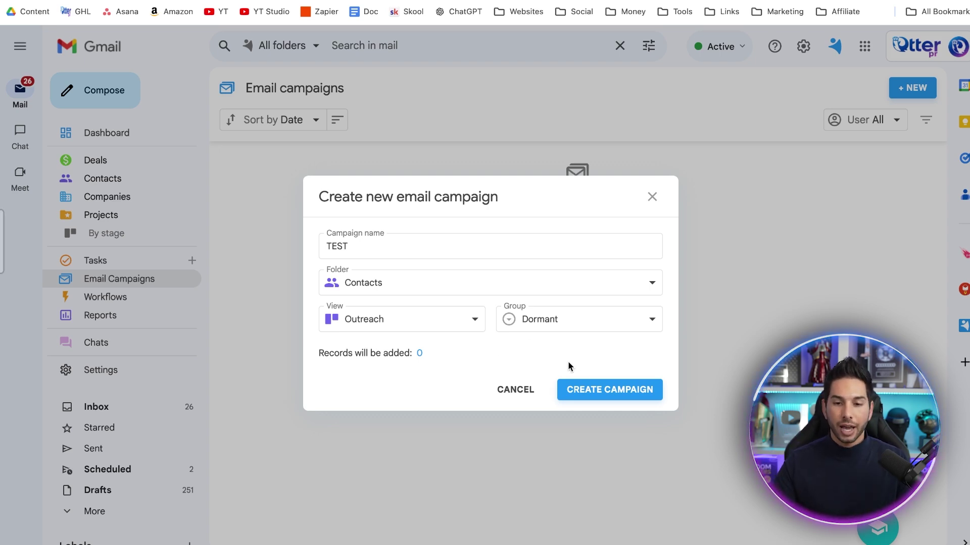
pyautogui.click(577, 386)
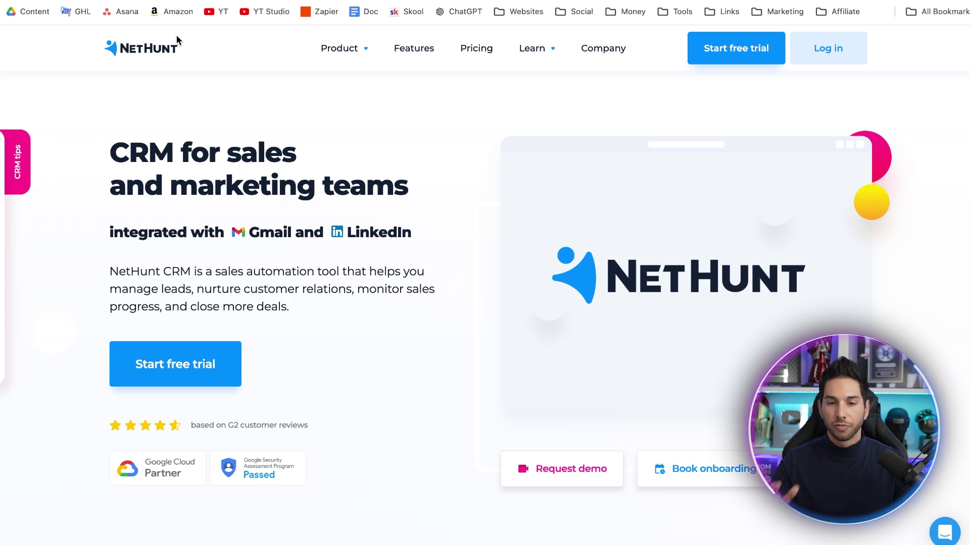
# Open the pricing page on the NetHunt website and show the plans with monthly billing
pyautogui.click(475, 49)
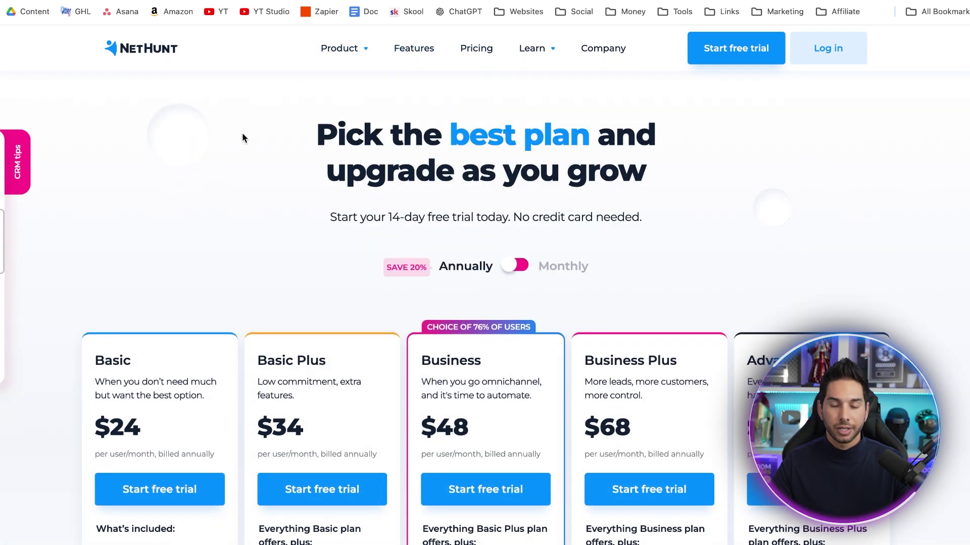
pyautogui.scroll(-1, 195, 194)
pyautogui.scroll(-1, 195, 200)
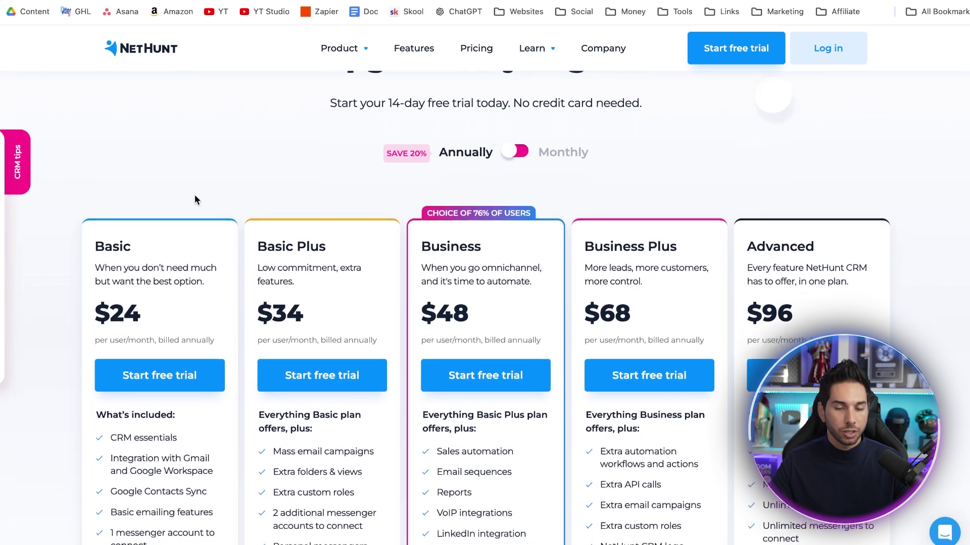
pyautogui.scroll(-1, 244, 120)
pyautogui.click(512, 119)
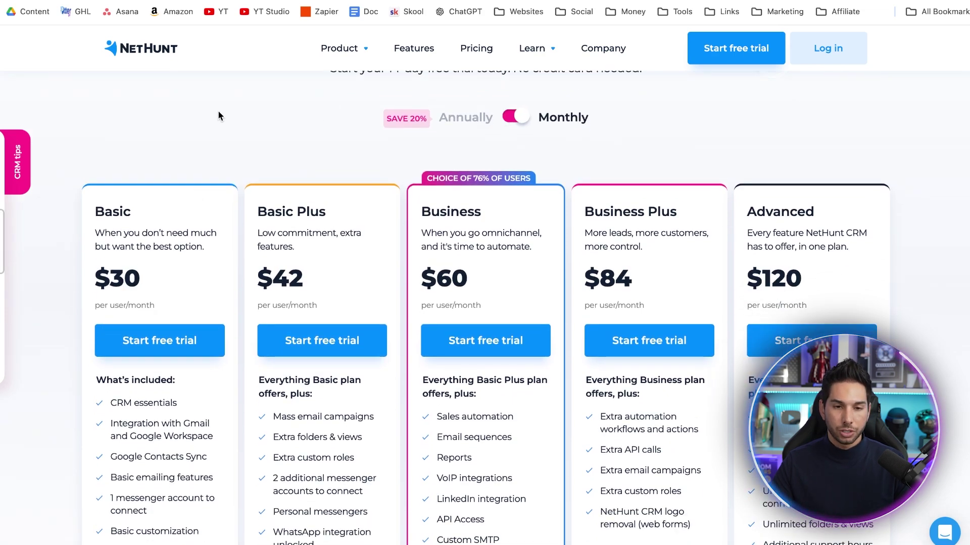
pyautogui.scroll(-1, 218, 116)
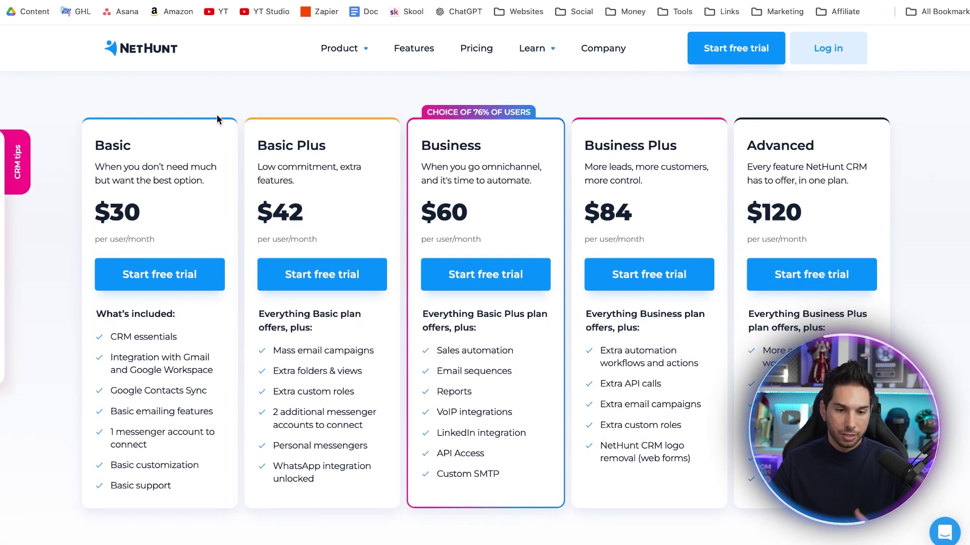
# Compare the Basic and Business plans, highlighting the Basic description and the Business plan's name and monthly price
pyautogui.tripleClick(114, 166)
pyautogui.scroll(1, 114, 166)
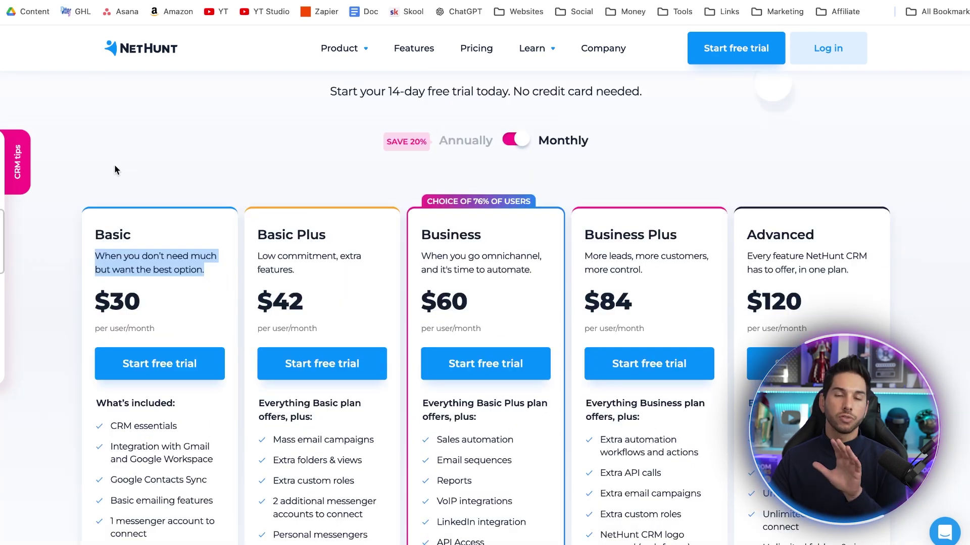
pyautogui.click(506, 244)
pyautogui.doubleClick(422, 242)
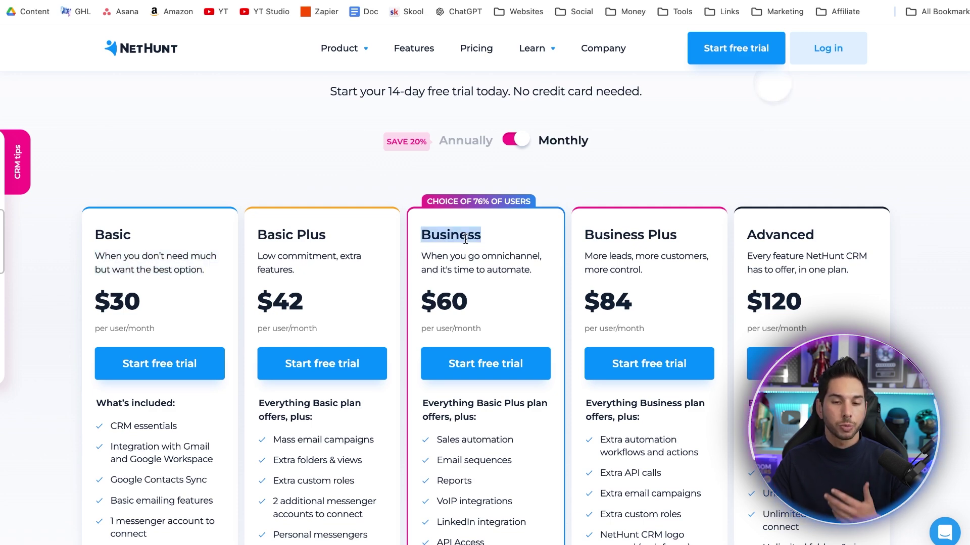
pyautogui.scroll(-1, 465, 240)
pyautogui.doubleClick(442, 257)
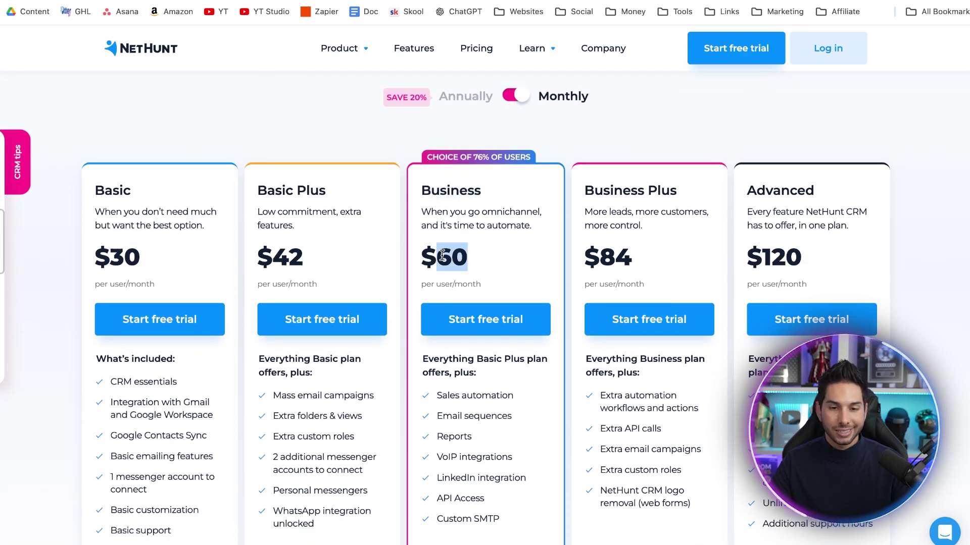
pyautogui.moveTo(443, 256); pyautogui.dragTo(428, 254)
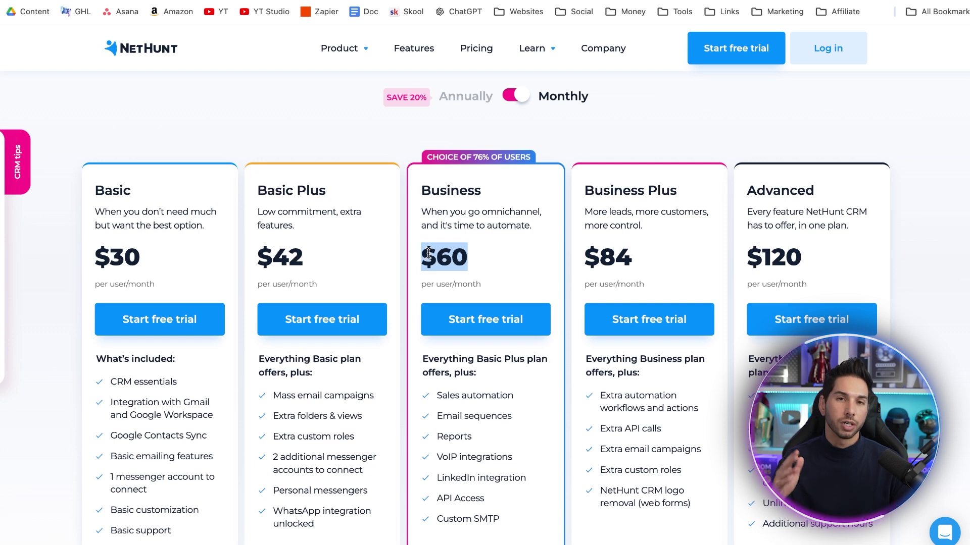